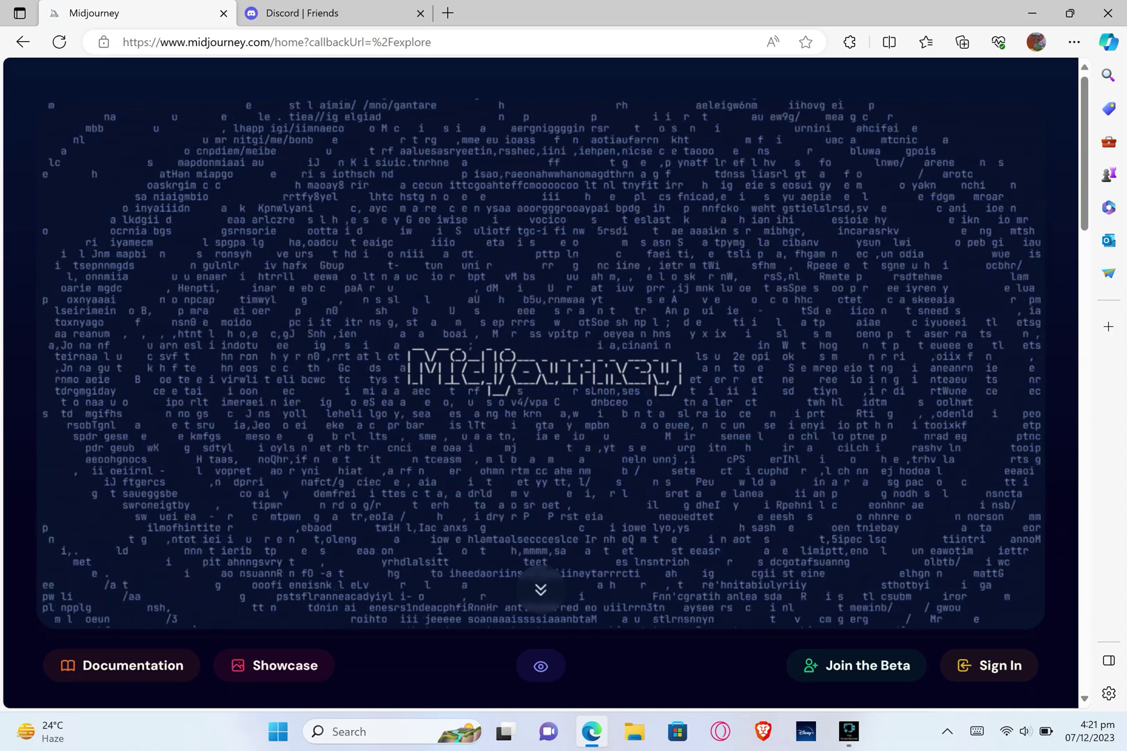
- Join the Midjourney beta and accept the invite to the Midjourney Discord server
left_click(856, 666)
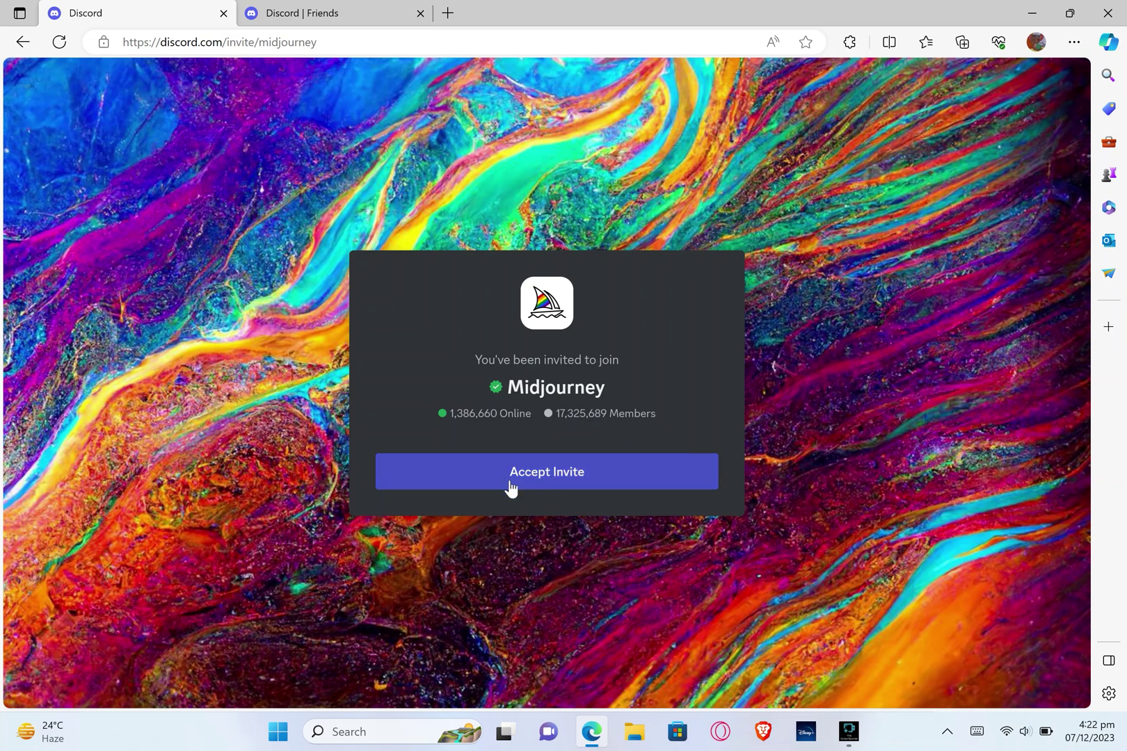
left_click(548, 478)
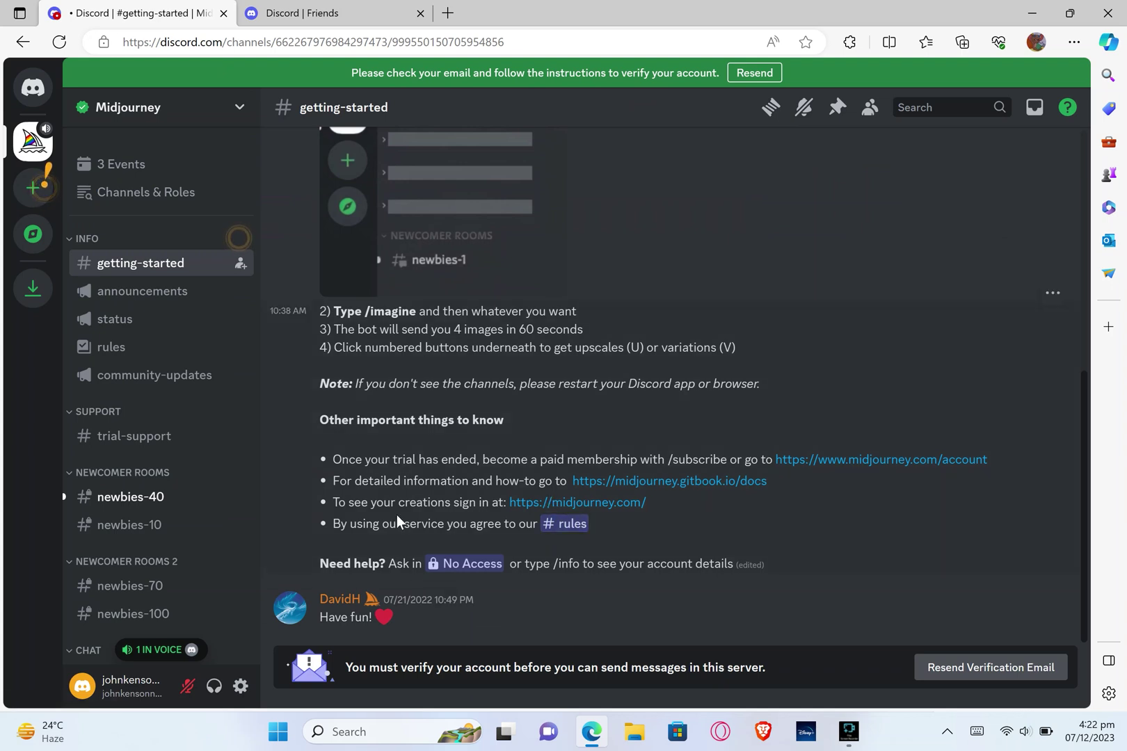
- Read the getting-started instructions on generating images and look through the newbies-40 channel
left_click_drag(334, 331, 586, 330)
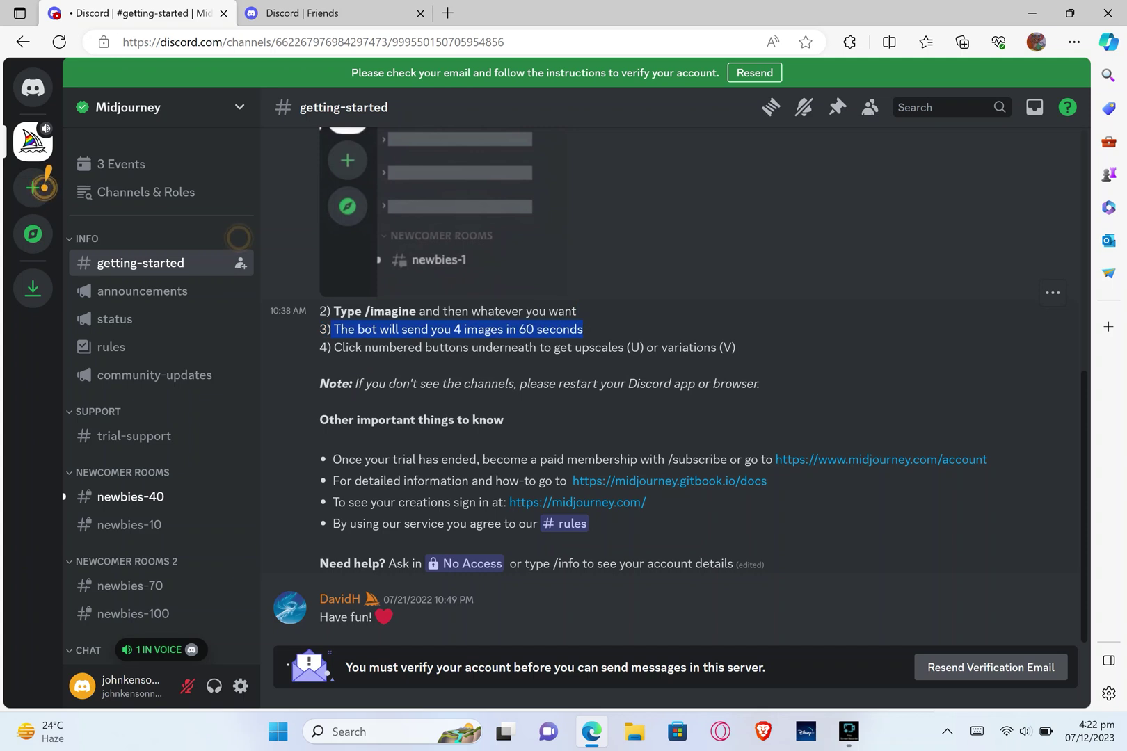
left_click_drag(586, 330, 736, 348)
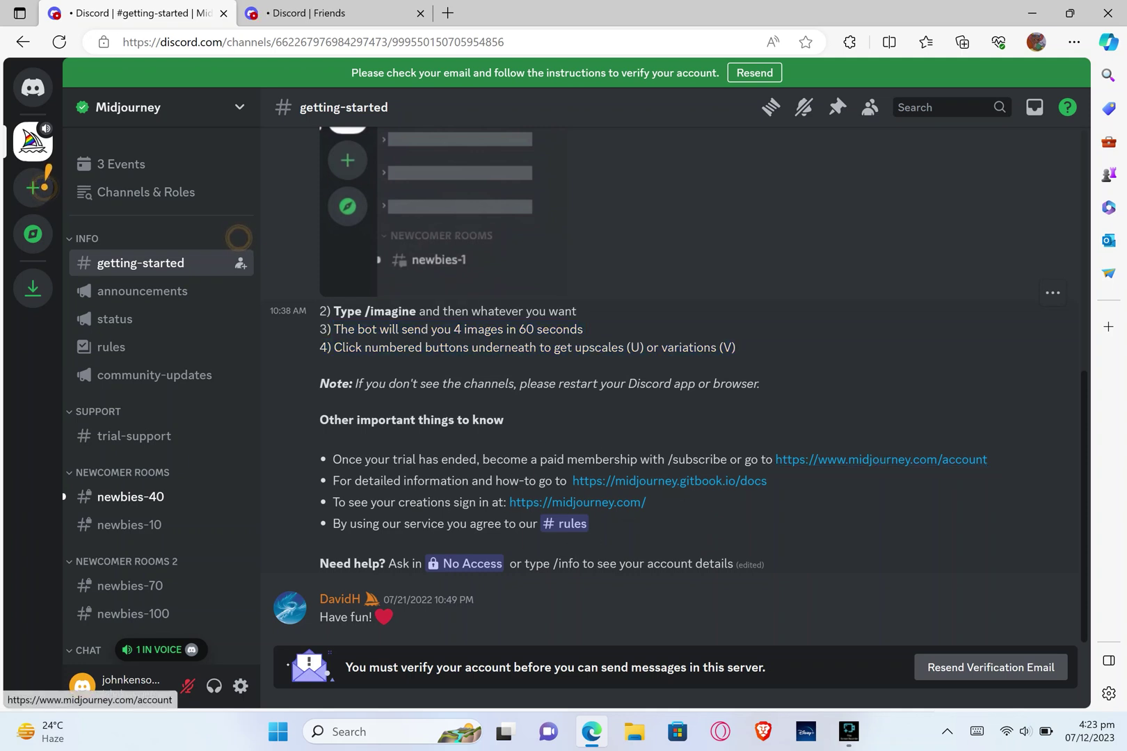
right_click(879, 456)
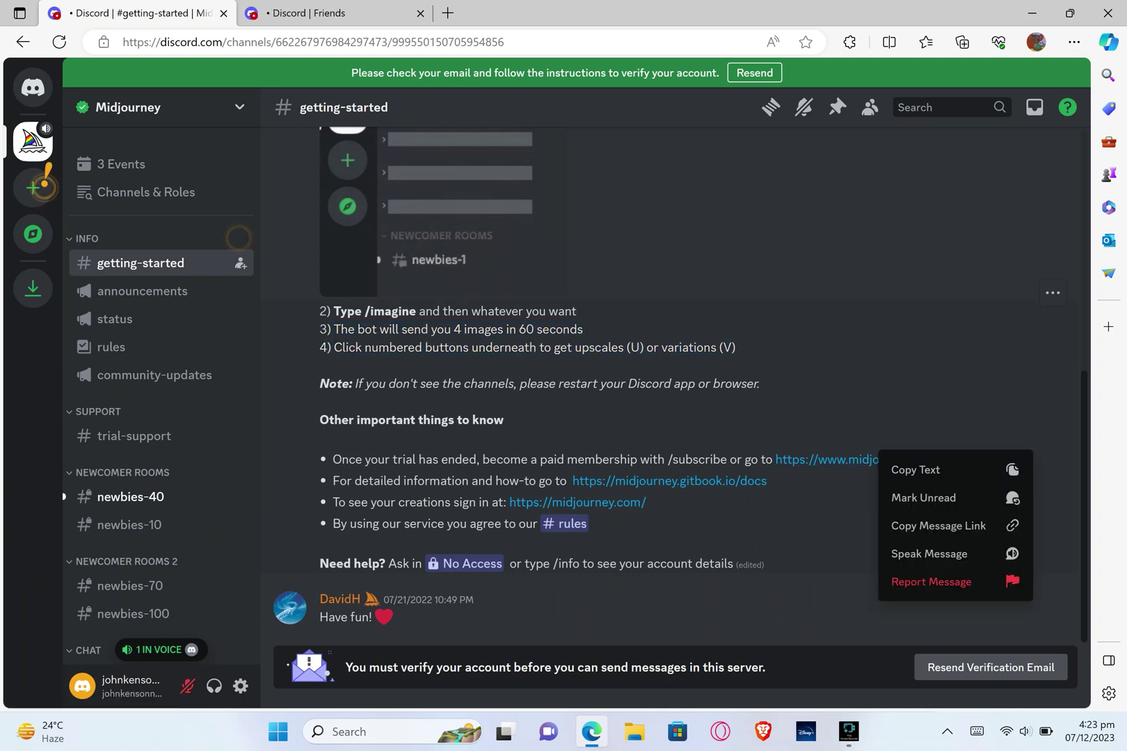
left_click(743, 426)
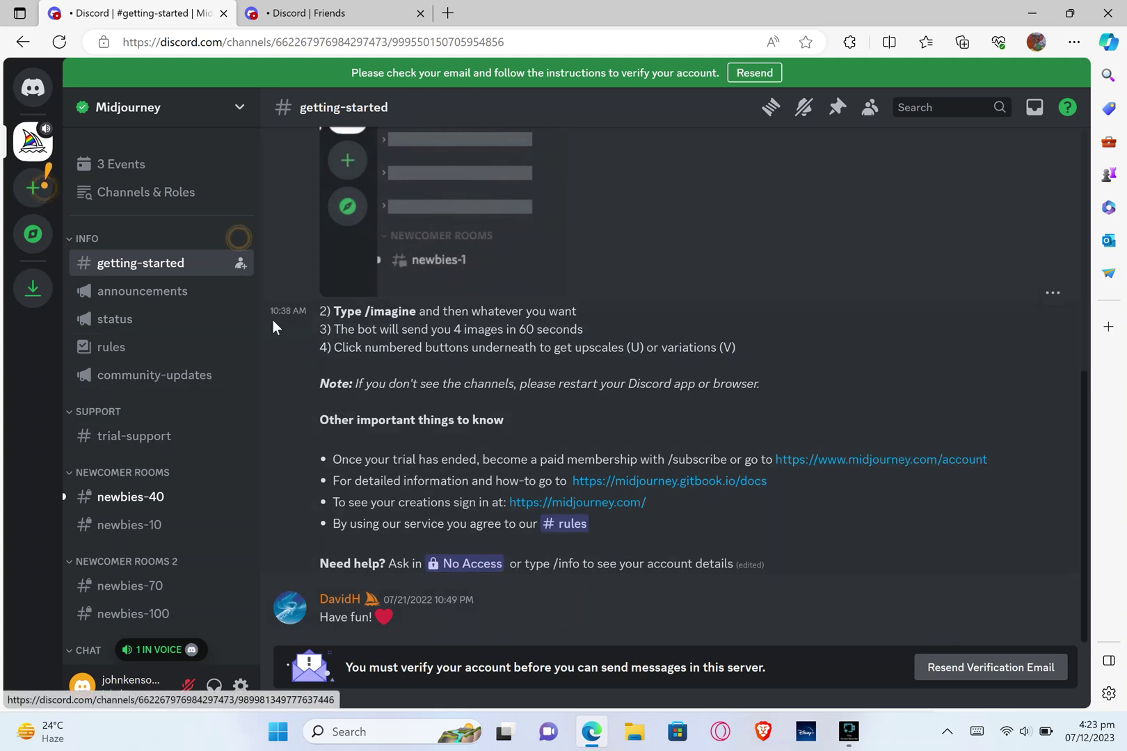
scroll(253, 314, "down", 5)
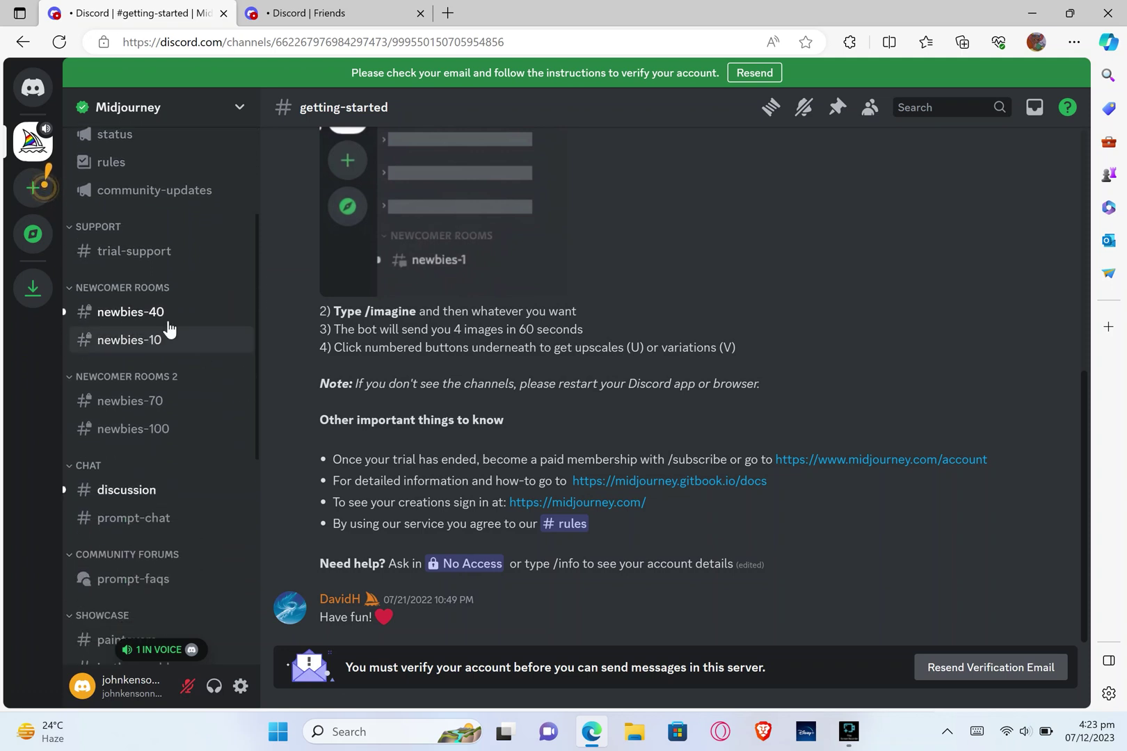
left_click(168, 321)
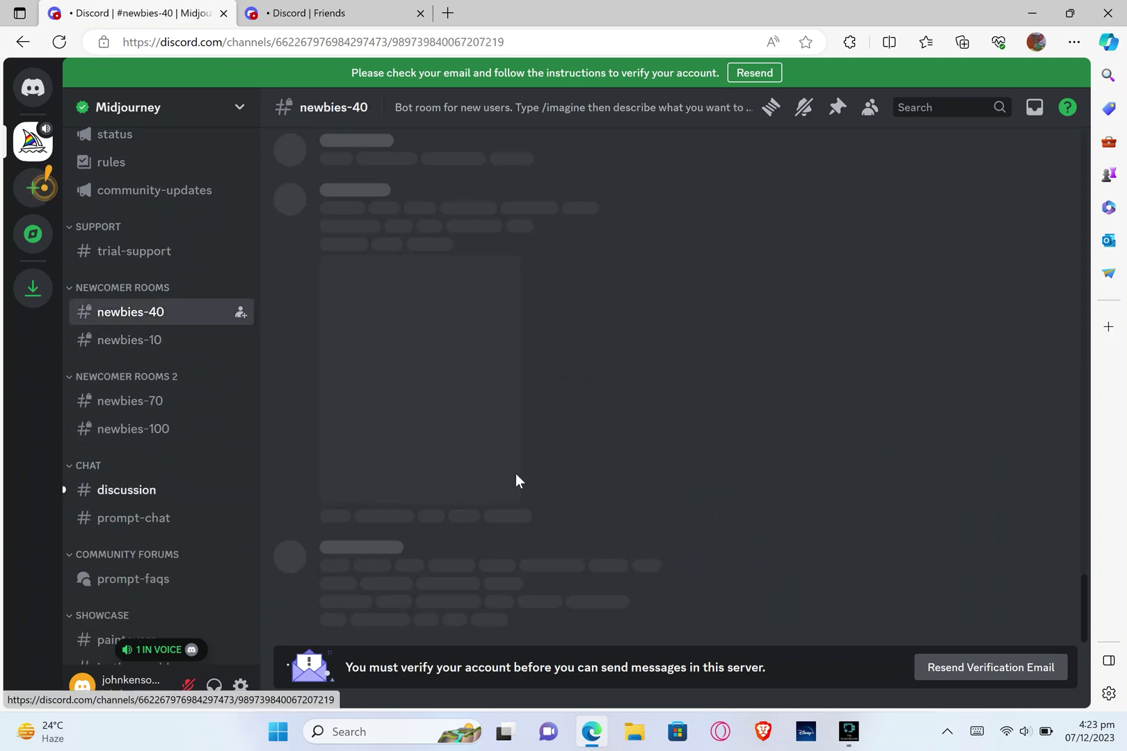
scroll(160, 417, "down", 5)
- Create a custom Discord server named midjourney for me and my friends
left_click(36, 188)
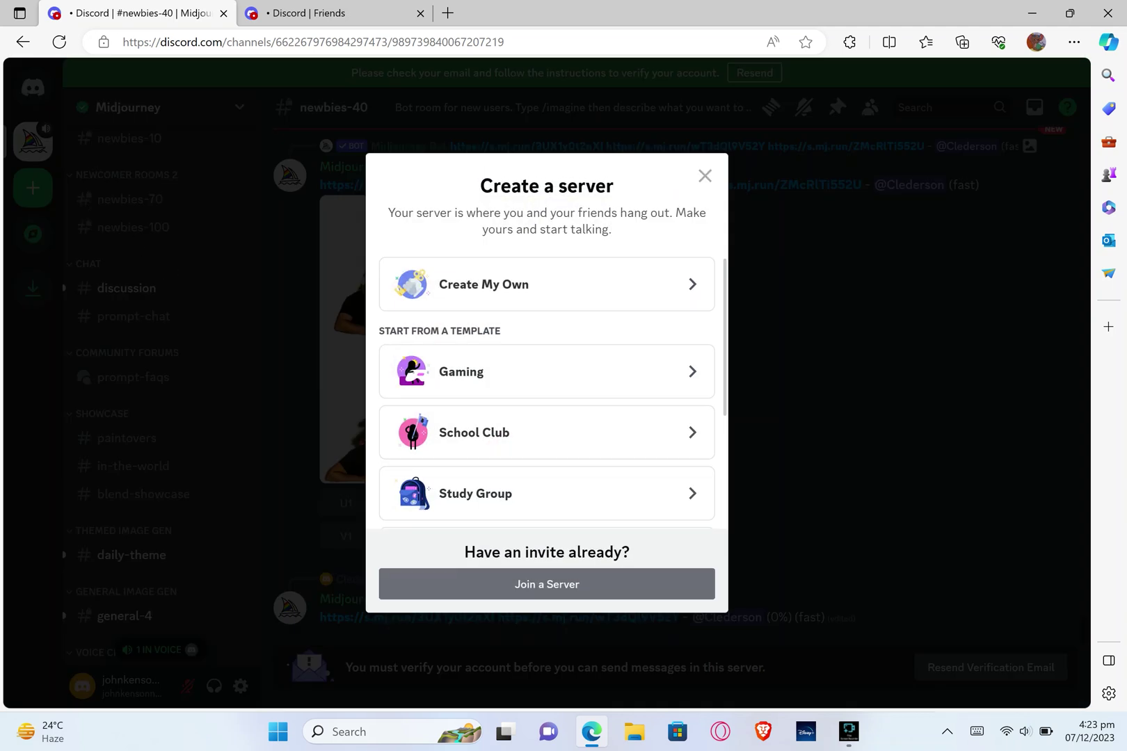
left_click(489, 284)
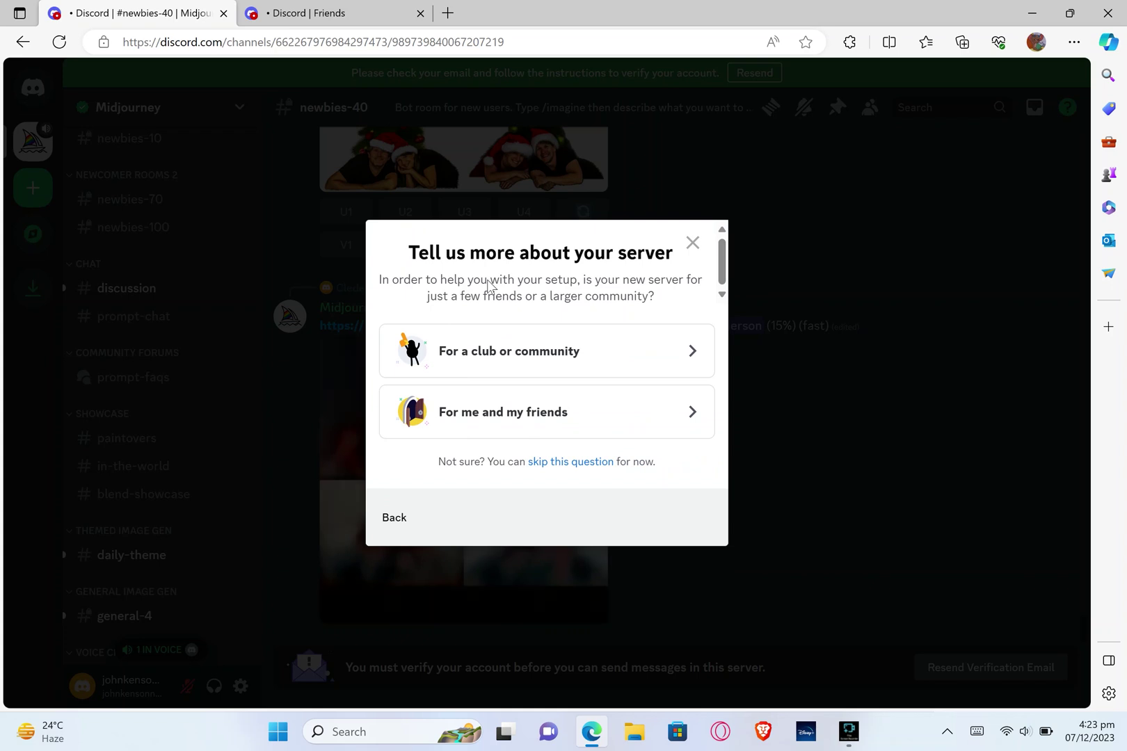
left_click(548, 409)
type("midjourney")
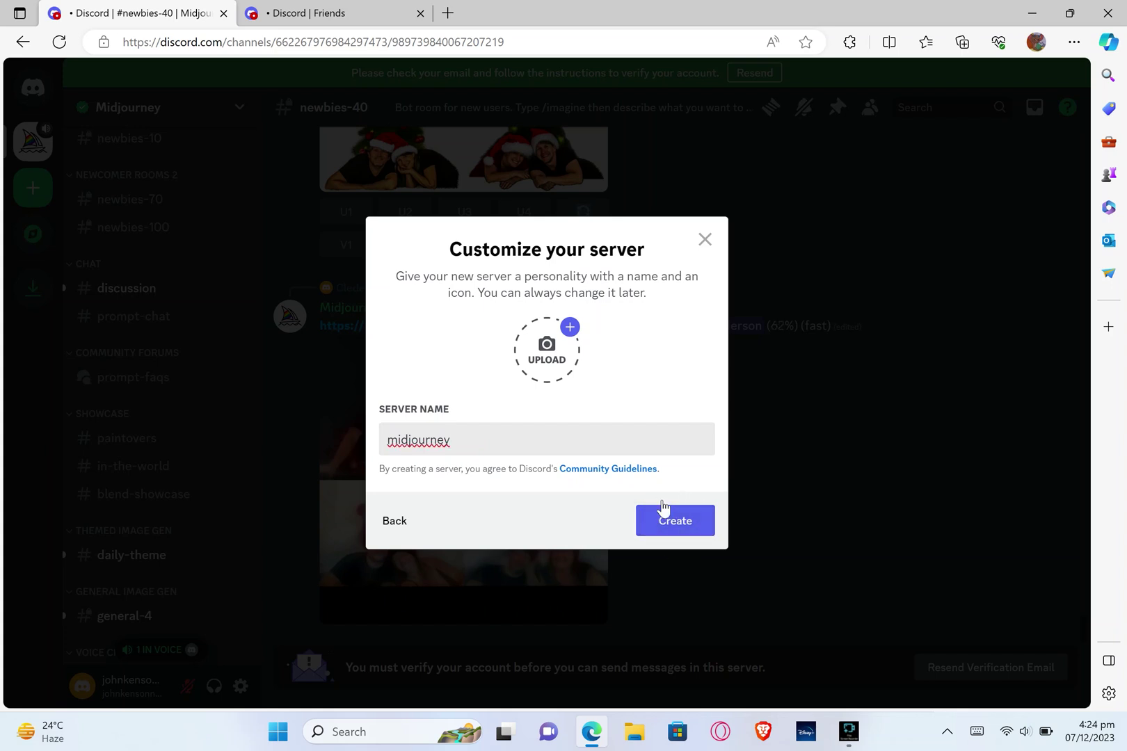
left_click(694, 527)
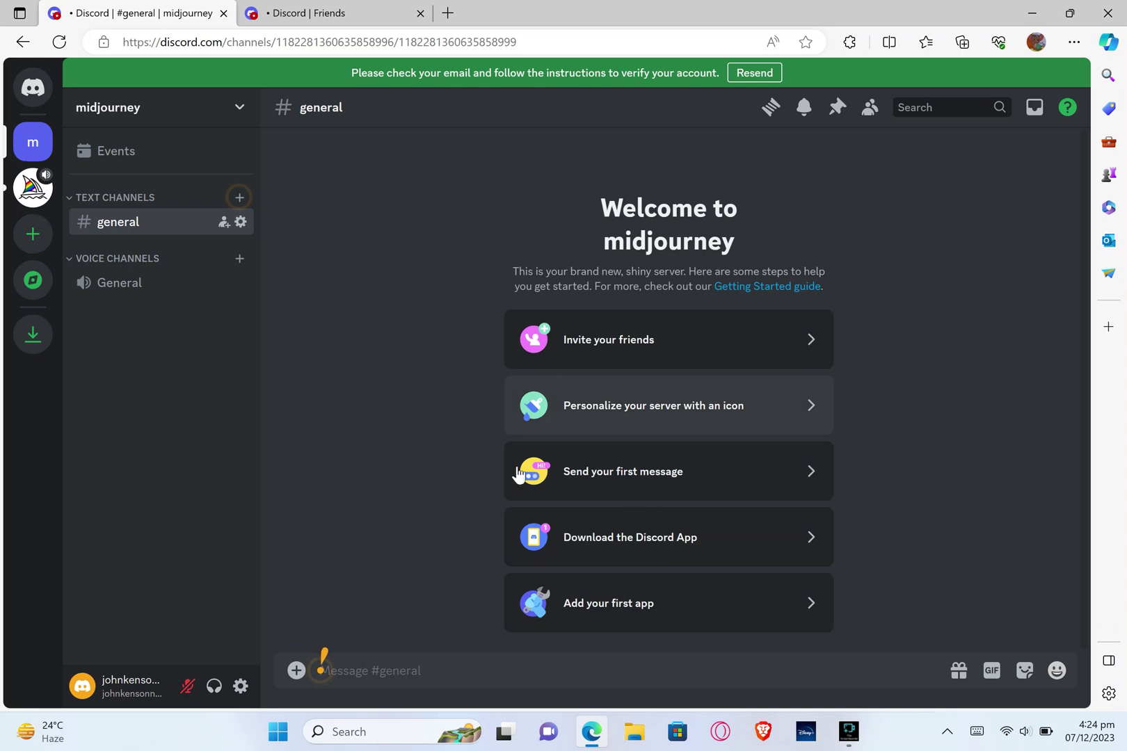
- Return to the official Midjourney server, show its member list and open the Midjourney Bot profile
left_click(32, 189)
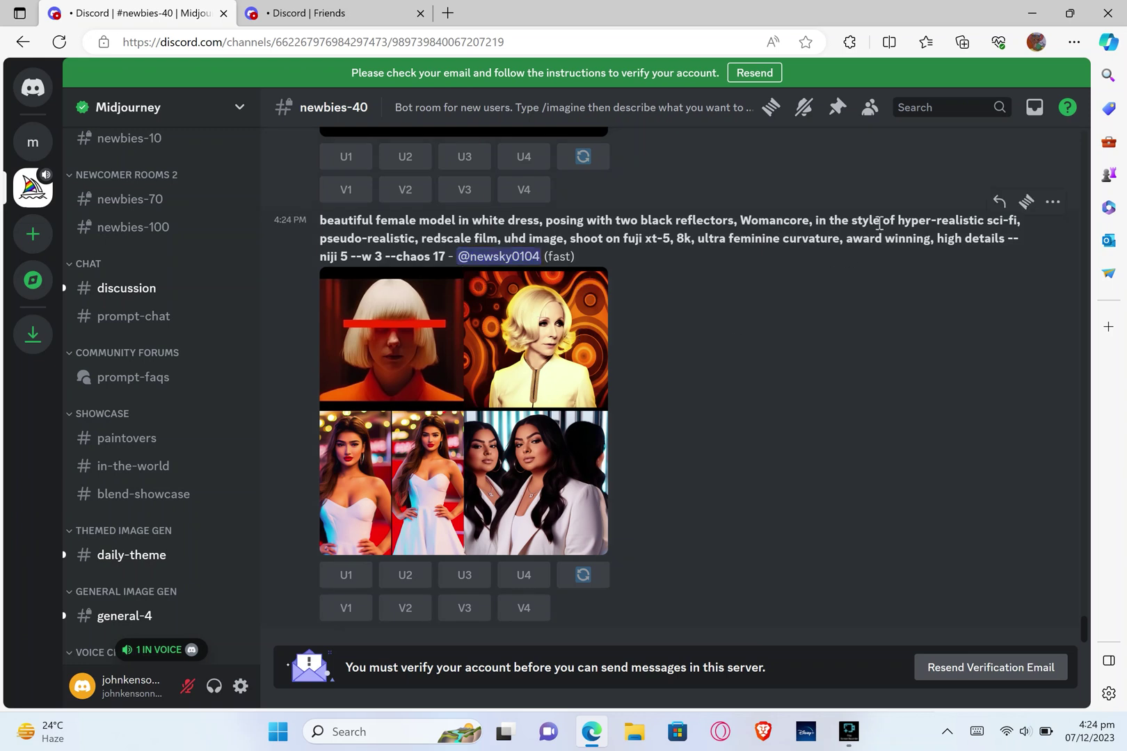
left_click(869, 107)
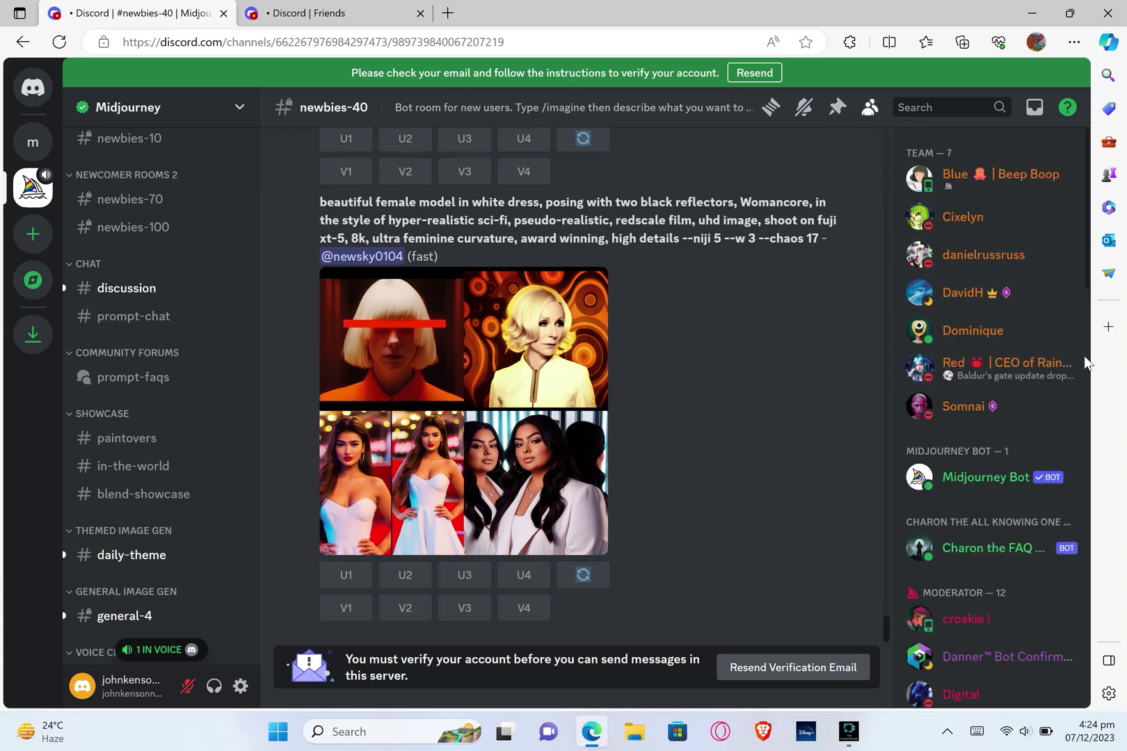
right_click(973, 480)
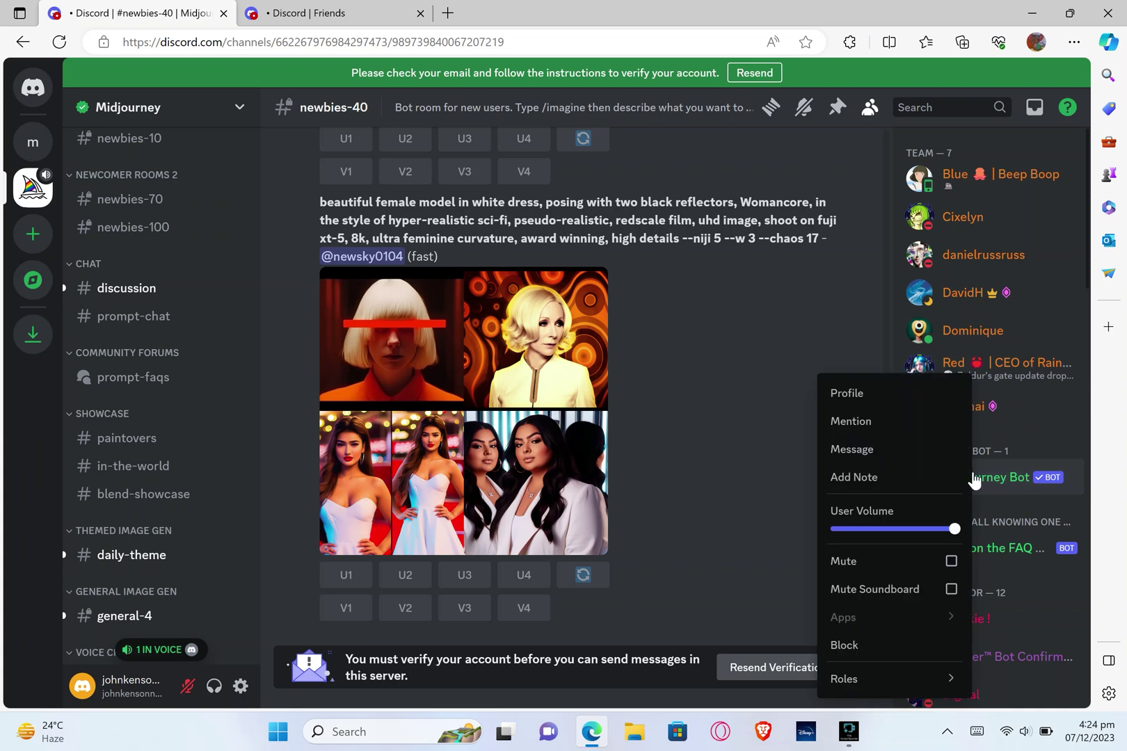
left_click(974, 480)
left_click(974, 481)
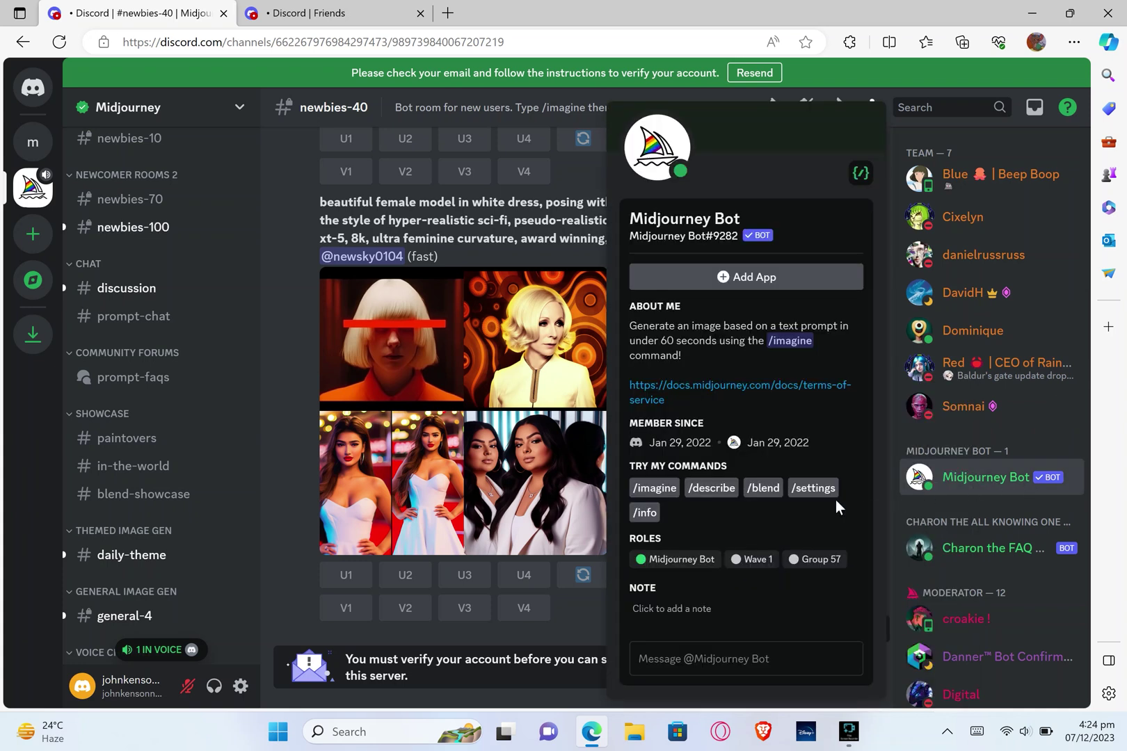
- Try to add Midjourney Bot to the midjourney server with all requested permissions
left_click(746, 276)
left_click(573, 480)
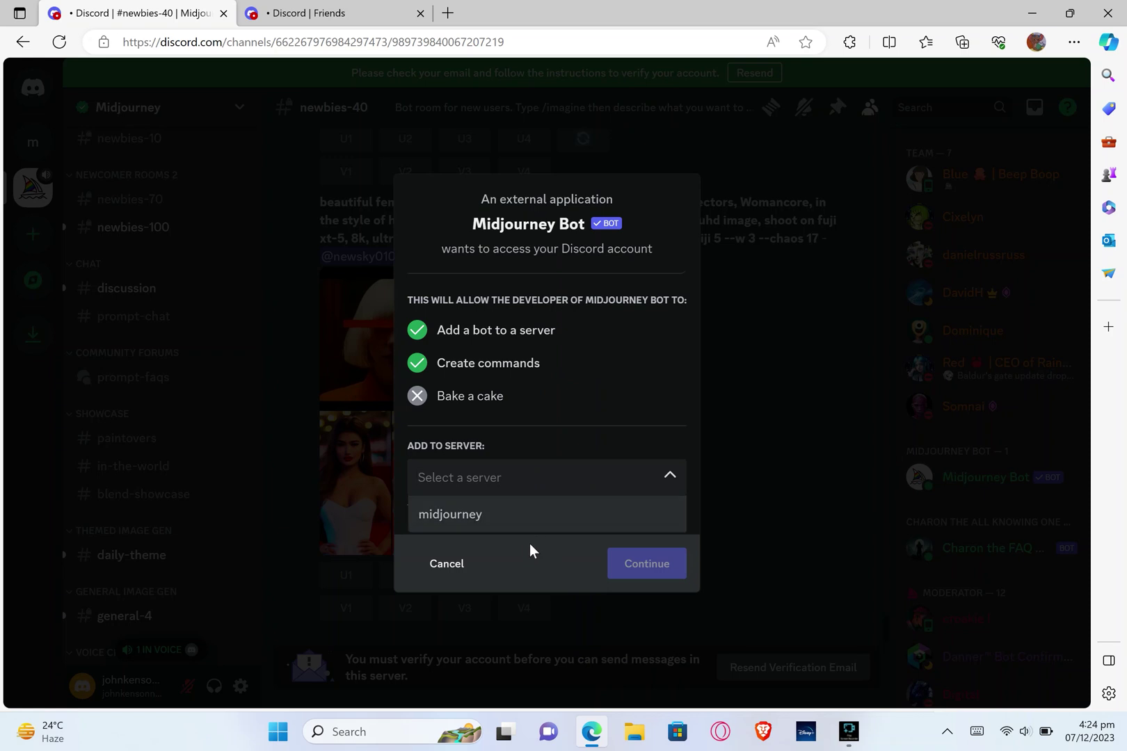
left_click(487, 513)
left_click(649, 568)
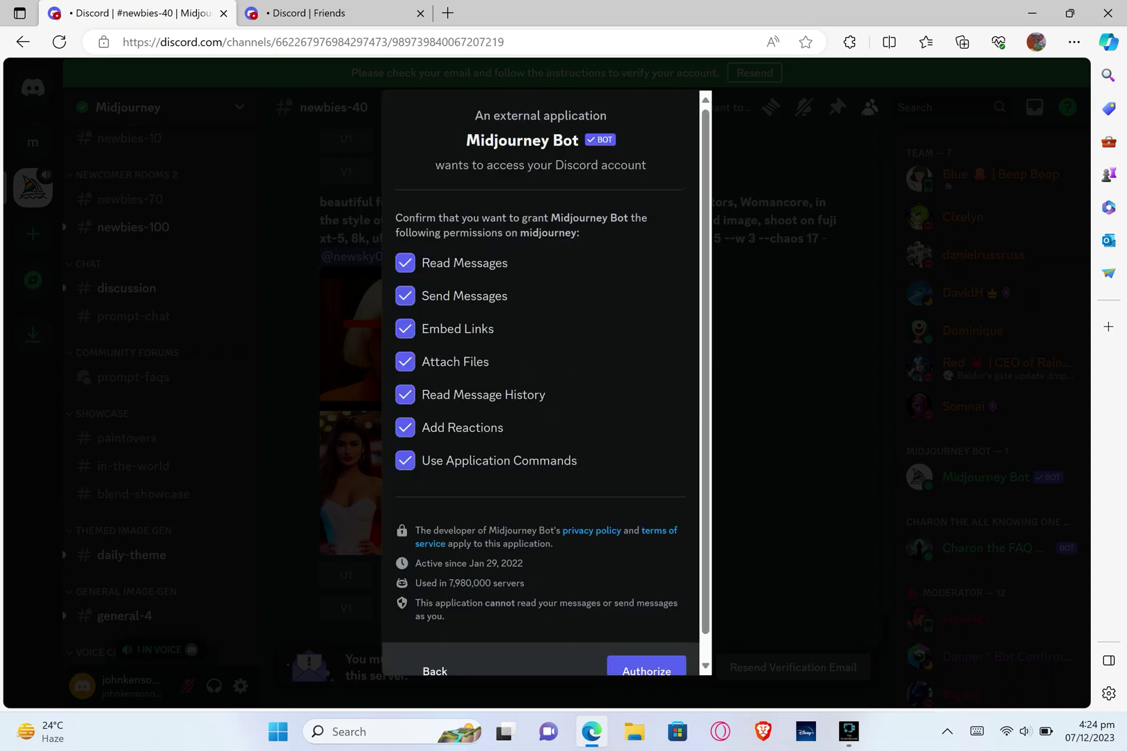
scroll(705, 311, "down", 1)
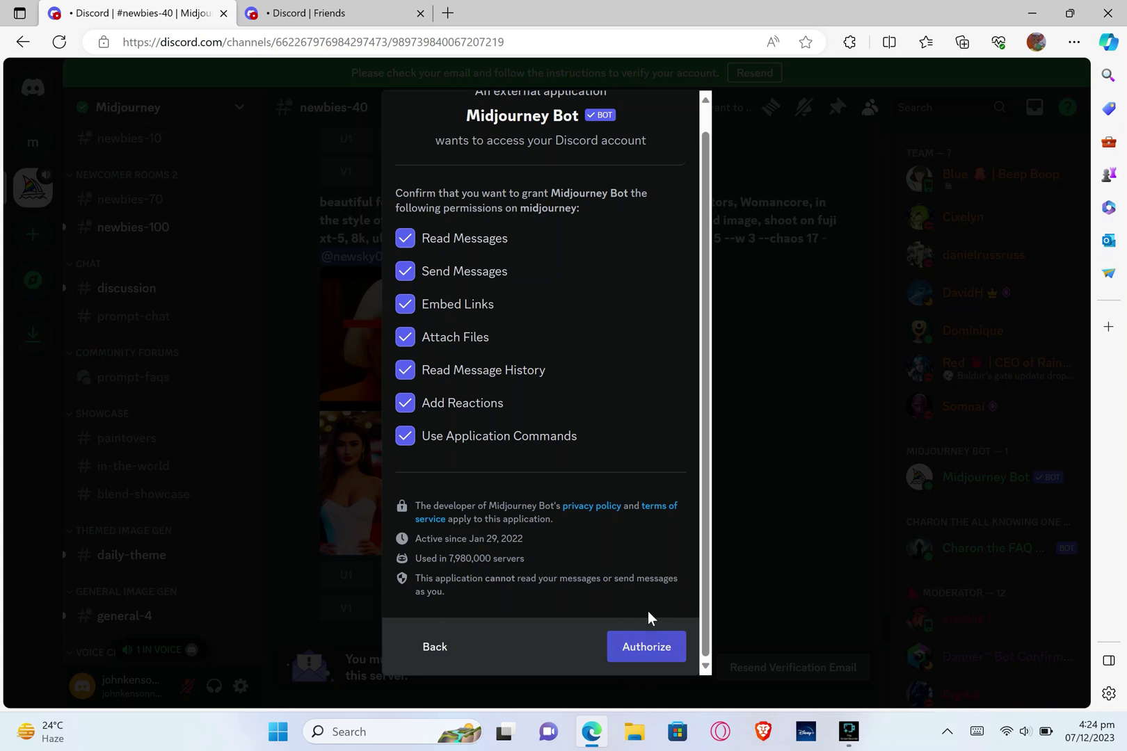
left_click(659, 652)
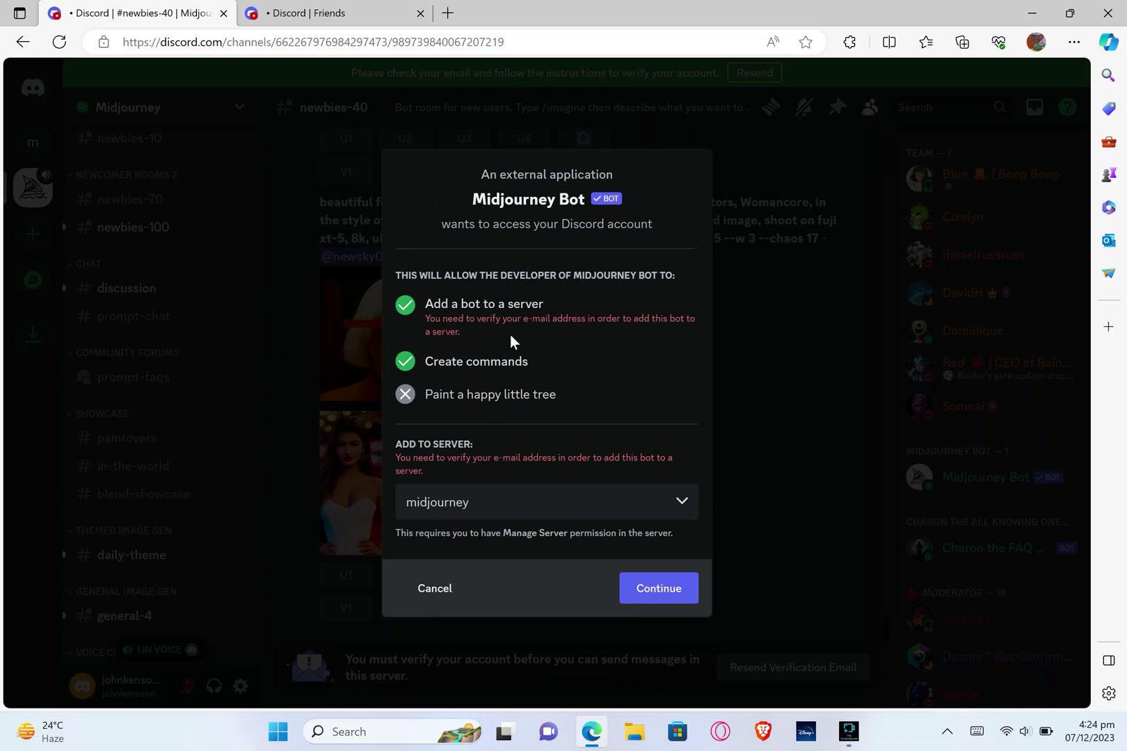
- Dismiss the bot authorization request and resend the account verification email
left_click(755, 672)
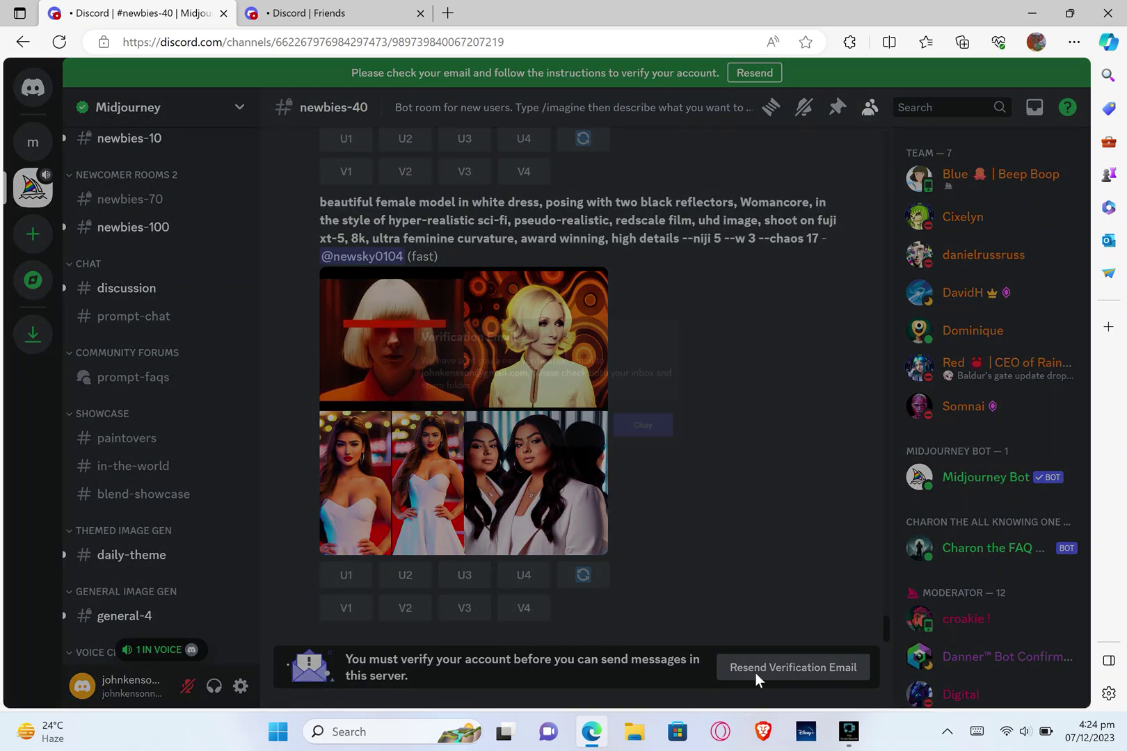
left_click(755, 672)
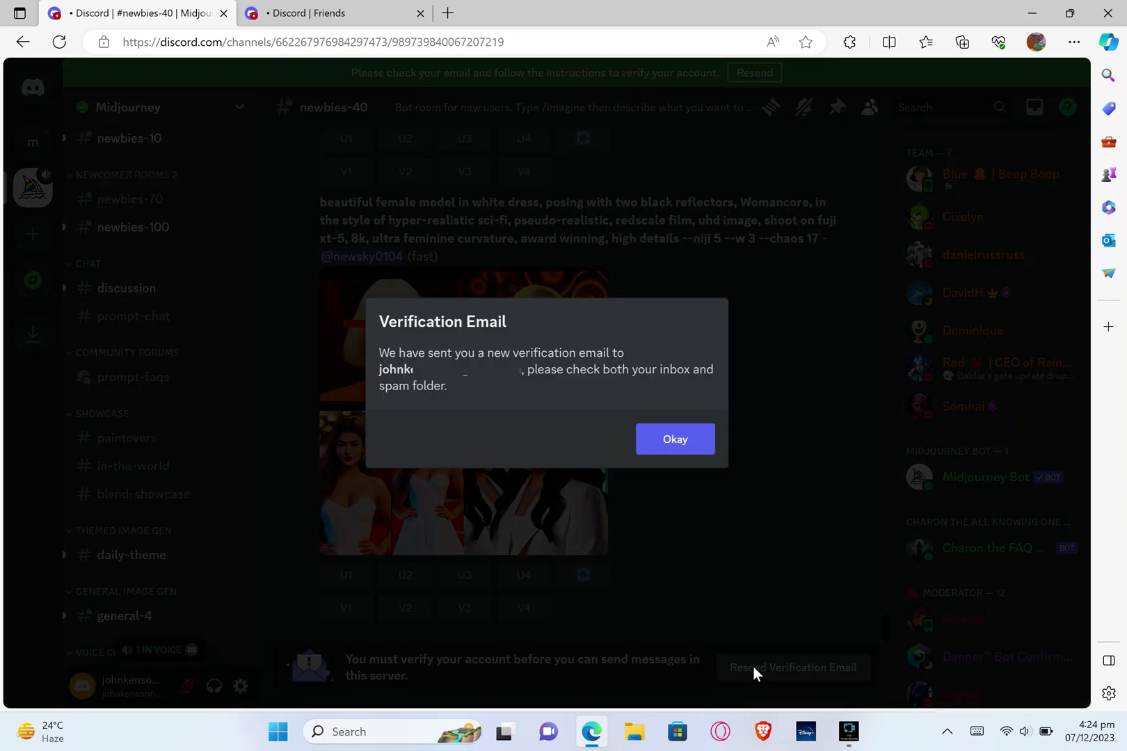
left_click(727, 596)
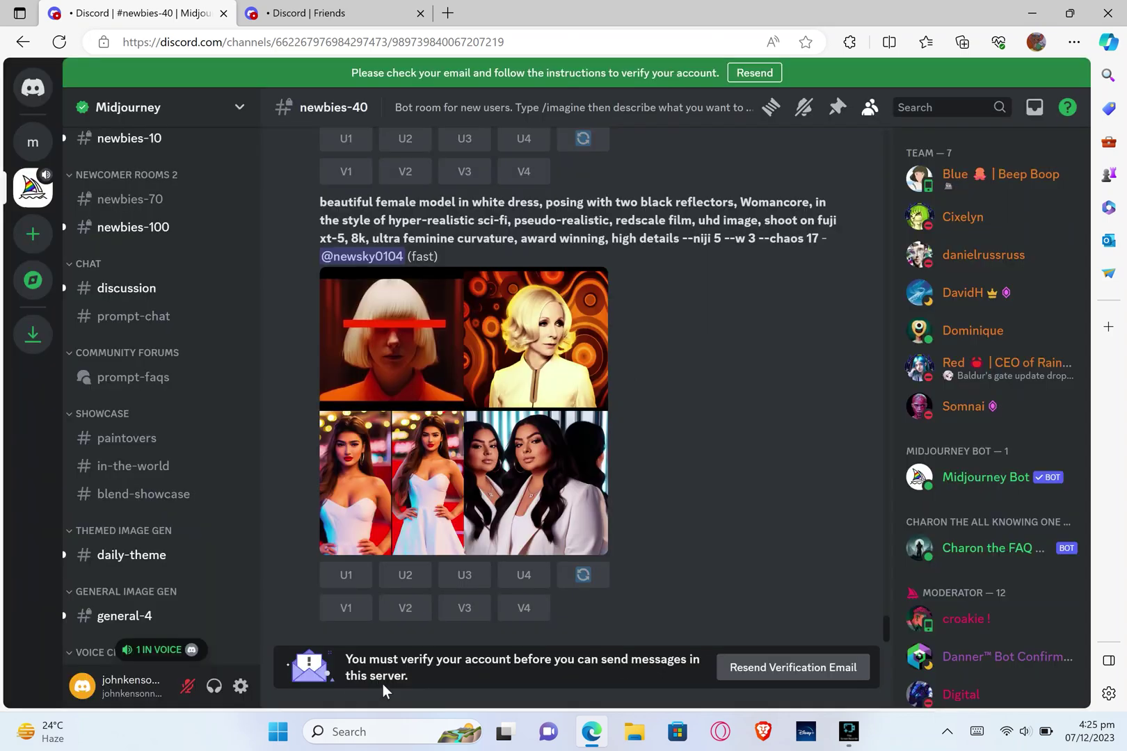
- Authorize Midjourney Bot on the midjourney server with all requested permissions and go to that server
left_click(943, 461)
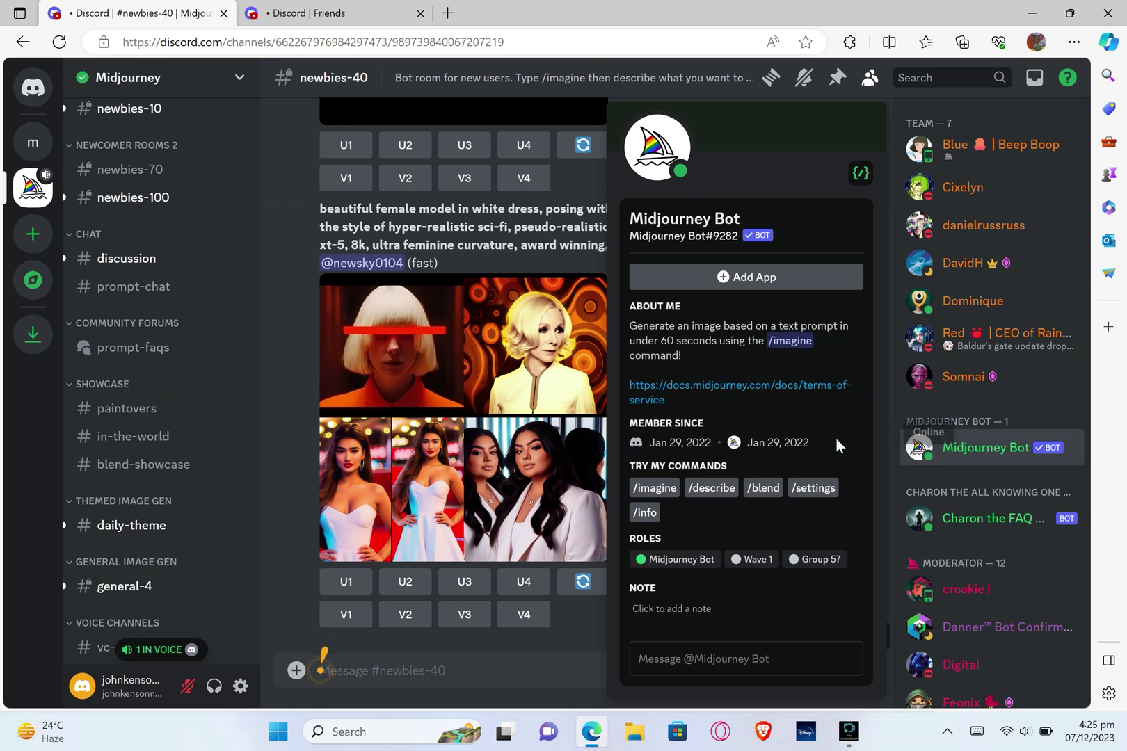
left_click(745, 277)
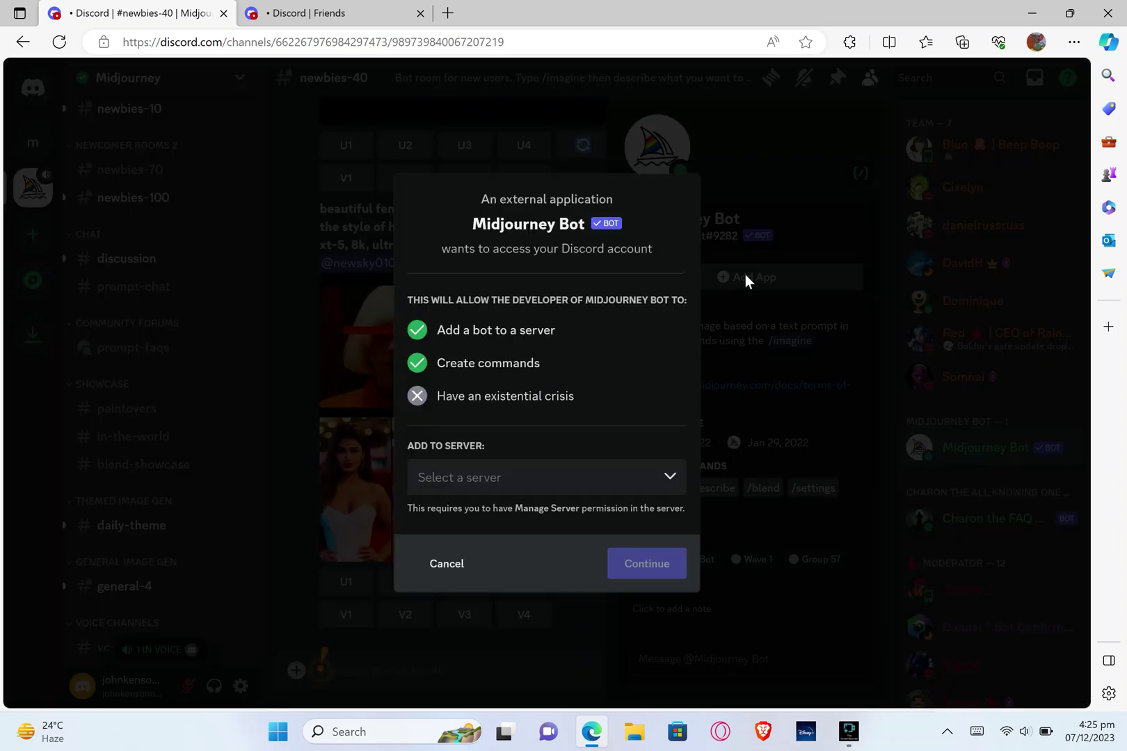
left_click(549, 478)
left_click(551, 519)
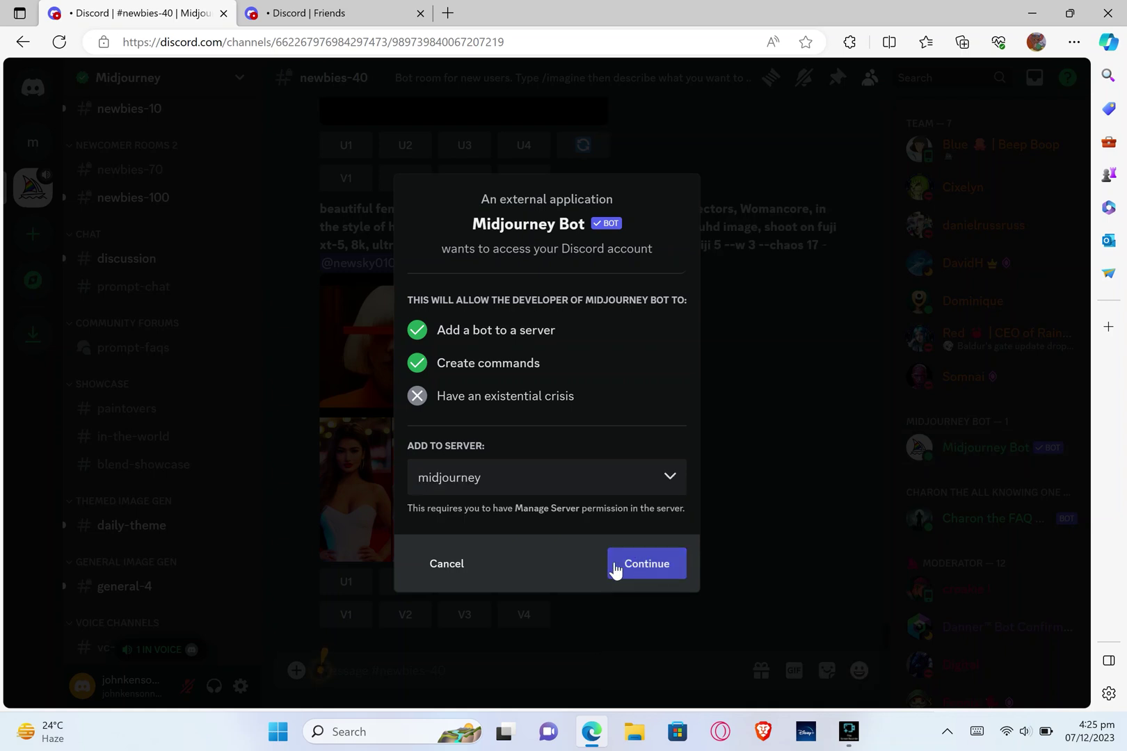
left_click(640, 571)
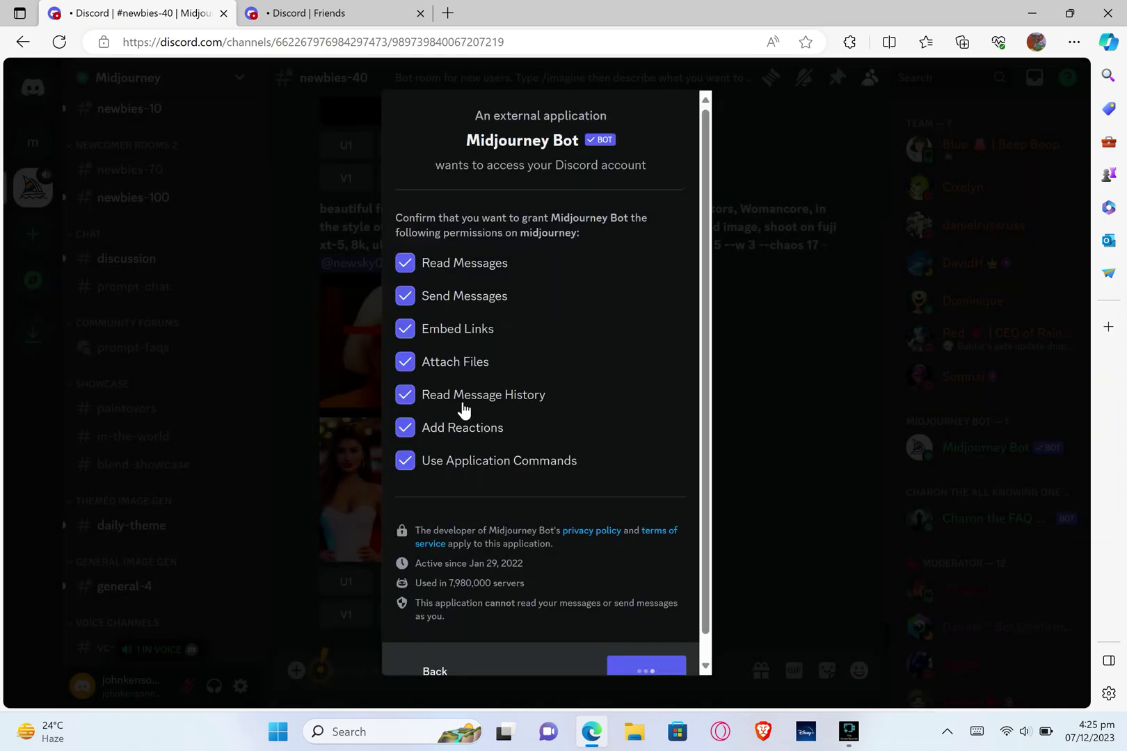
left_click(615, 661)
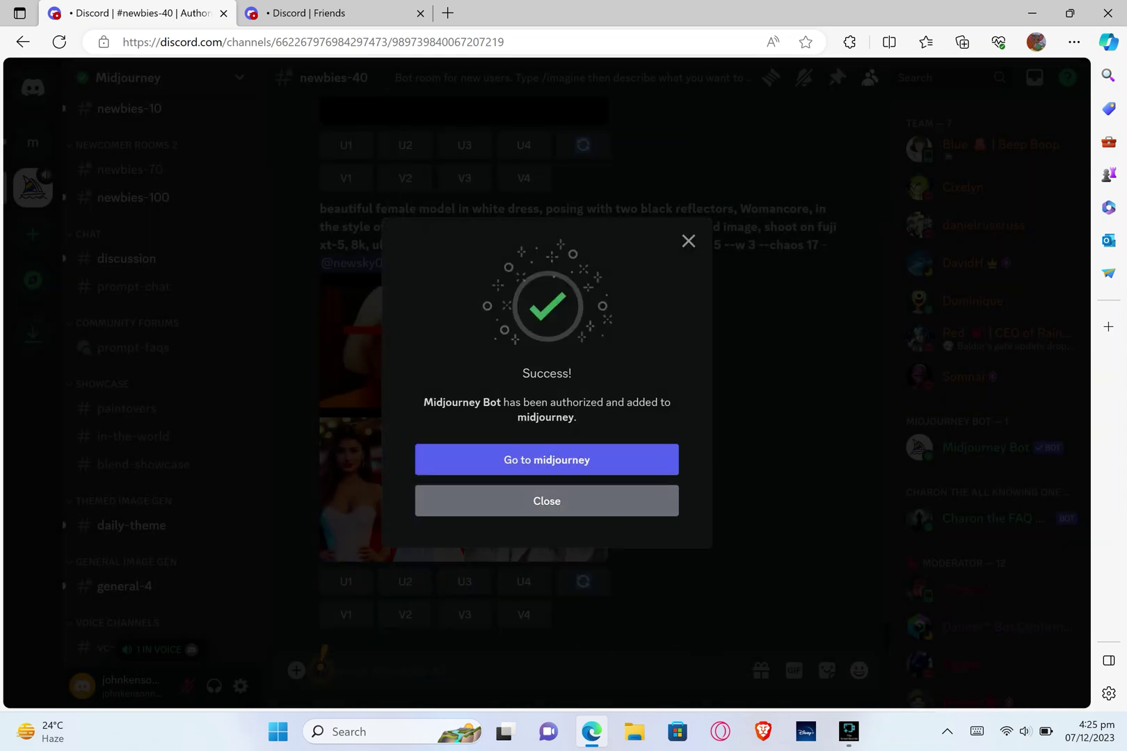
left_click(621, 452)
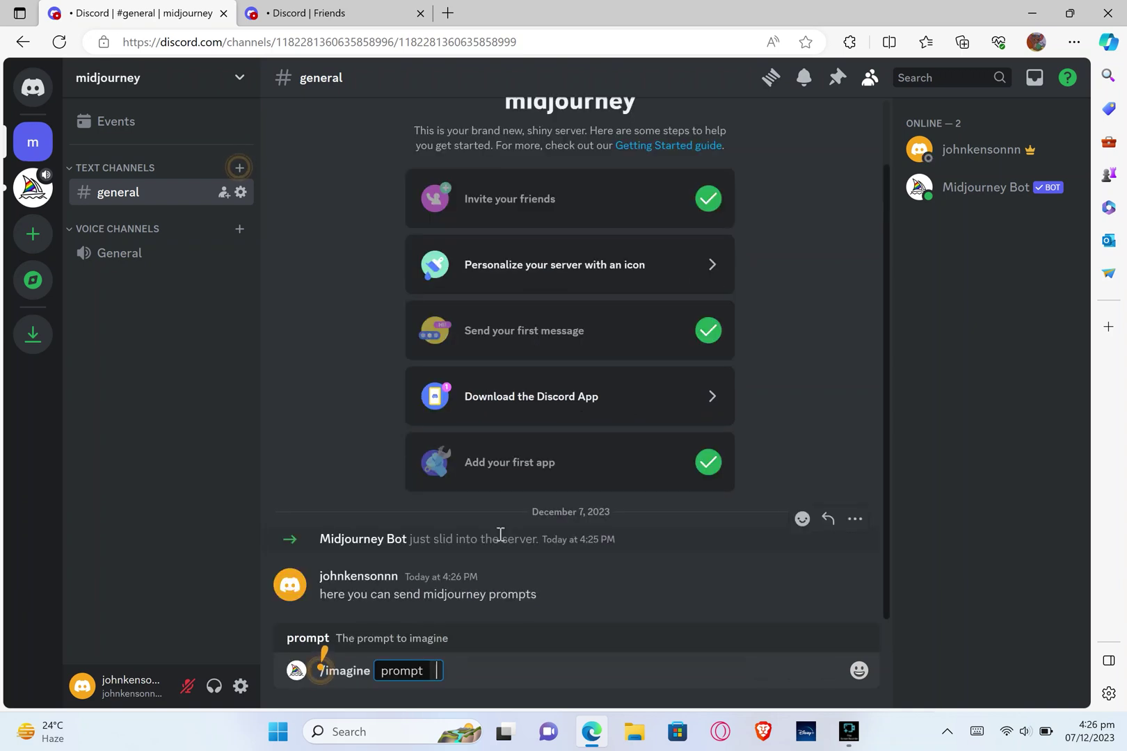
- Send the /imagine prompt "a lettermark of letter B, logo, sans font,vector,simple" in the general channel
type("a lettermark of")
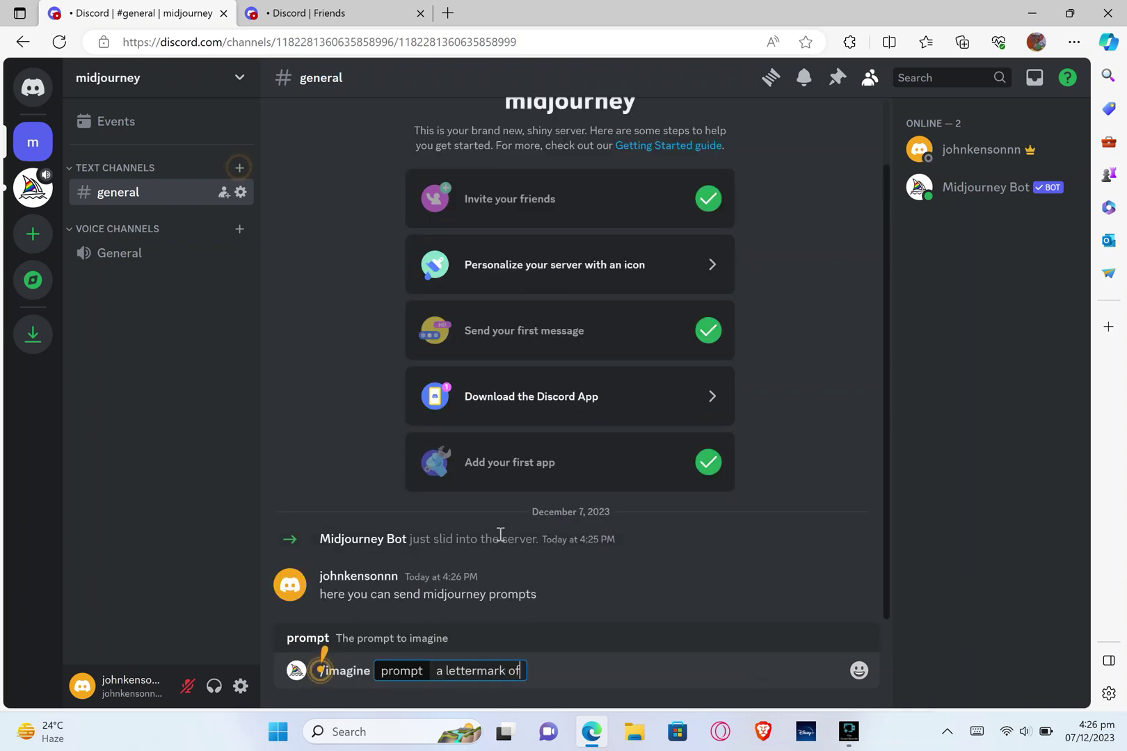
type(" letter B ,")
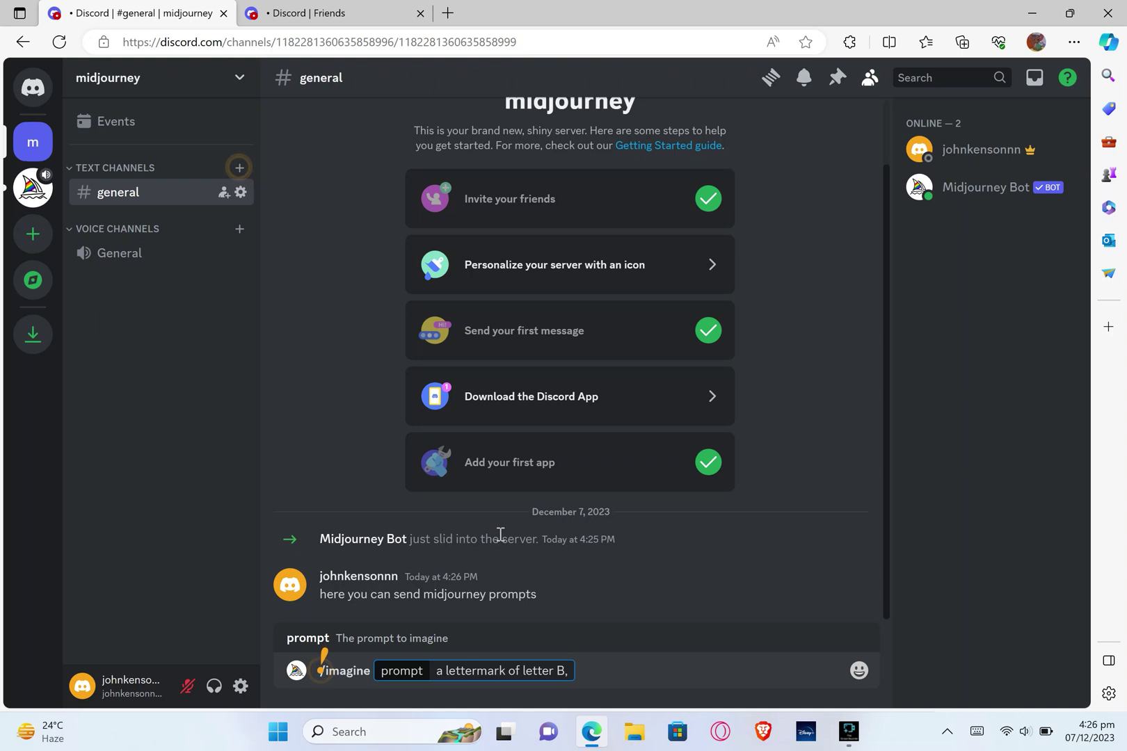
type(" logo, sans font,vector,simple")
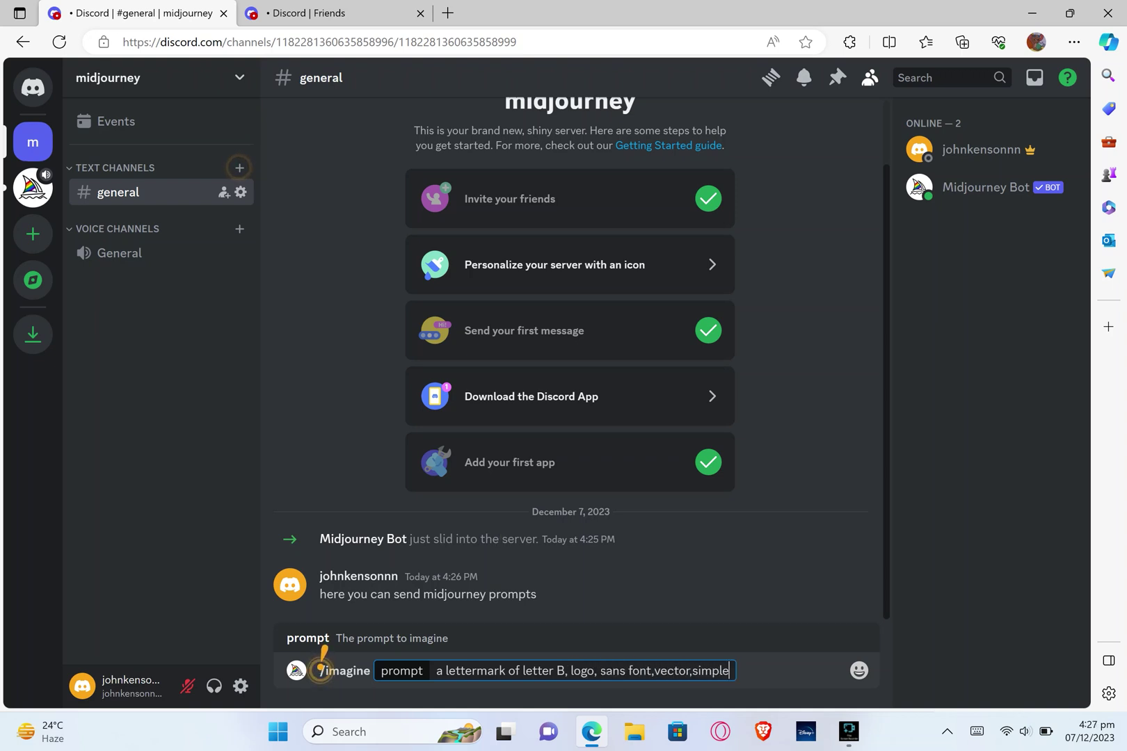
key("Return")
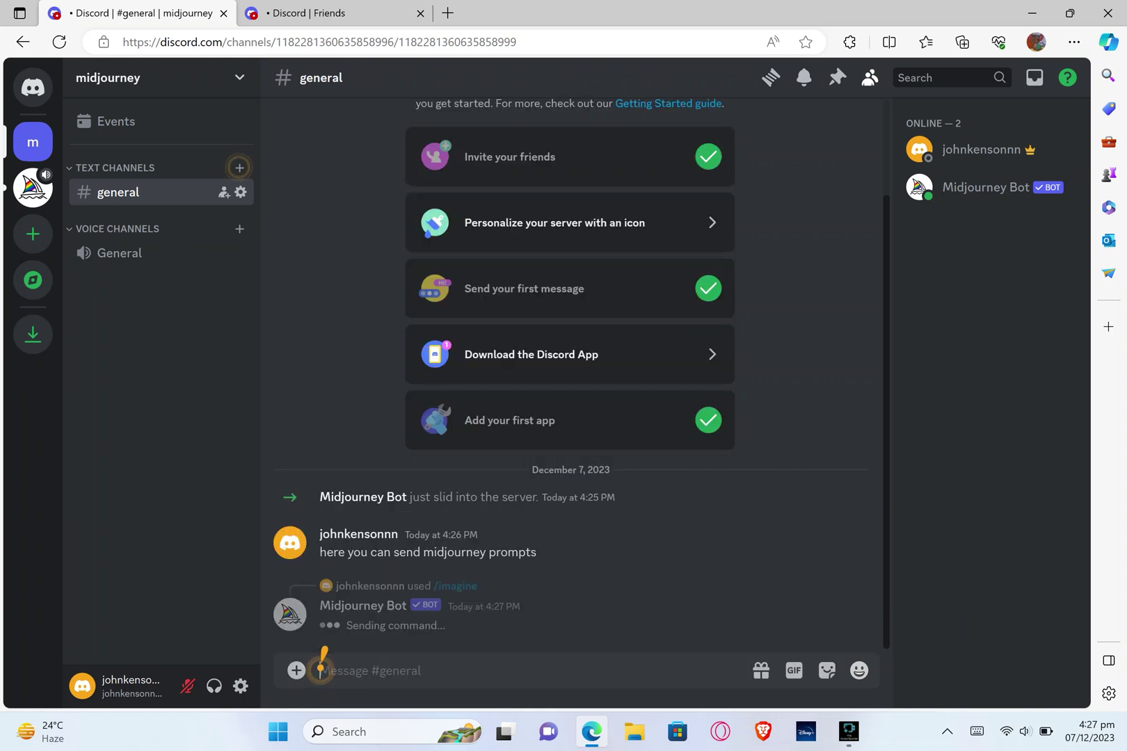
- Open the Midjourney account site from the bot's subscription reply, trusting midjourney.com links, and log in by authorizing Midjourney Bot to access the Discord account
left_click(359, 597)
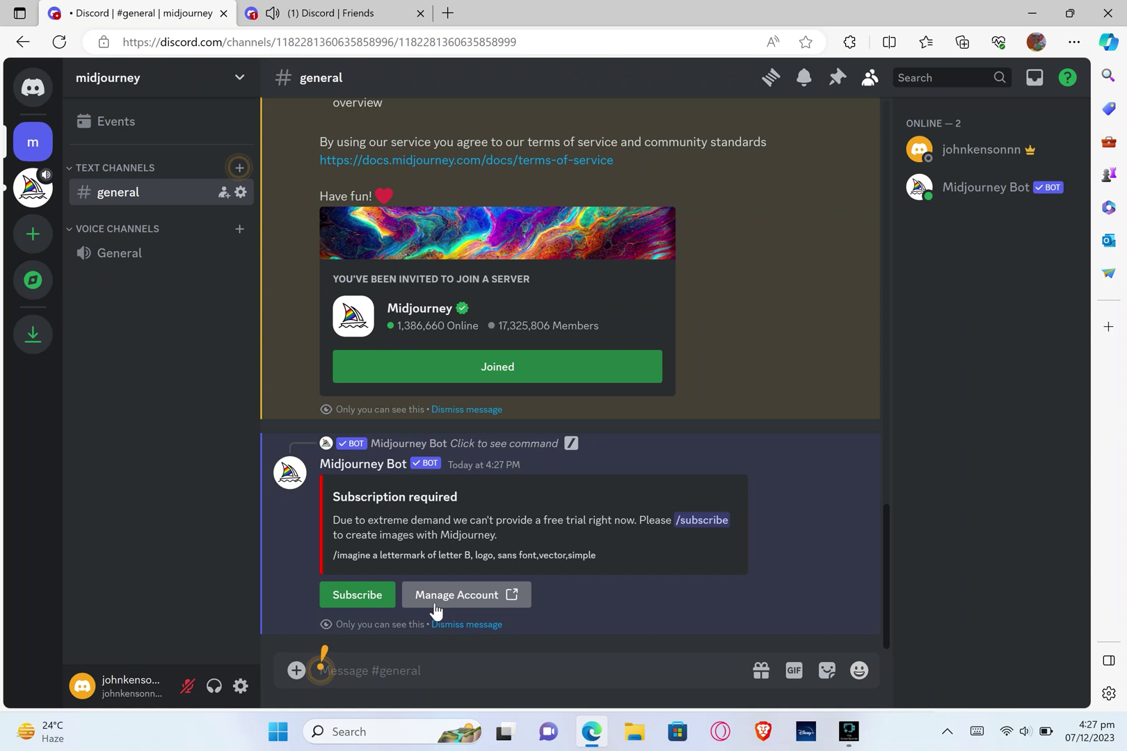
left_click(434, 611)
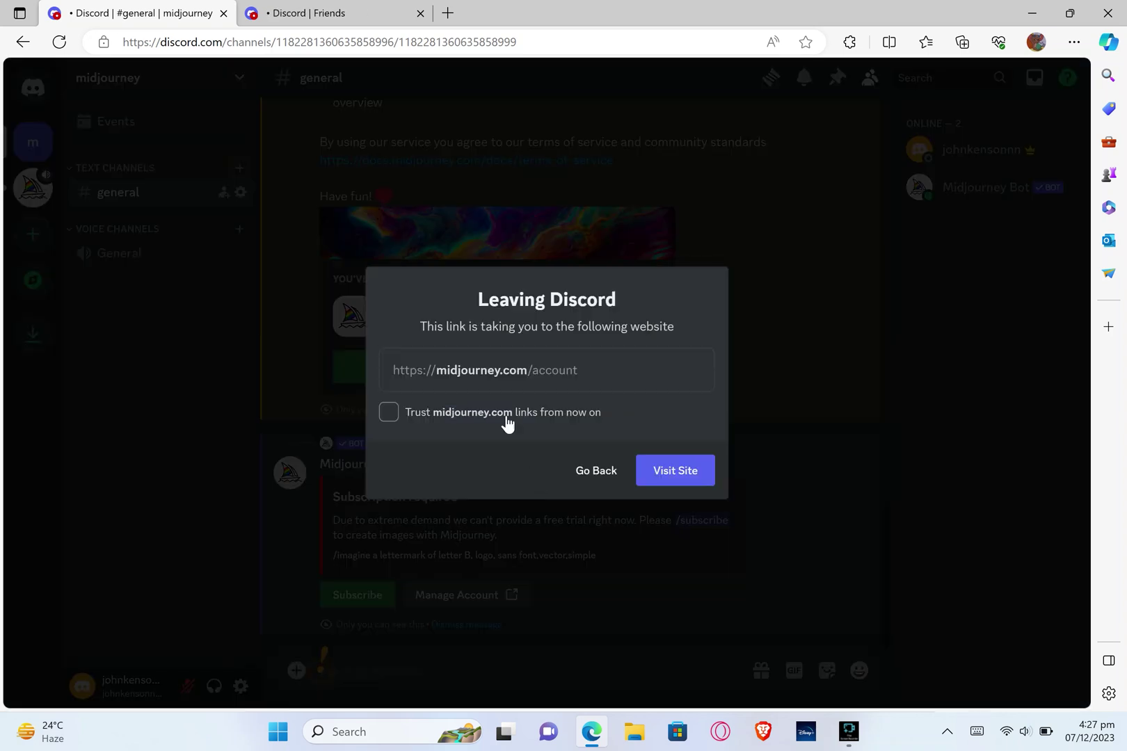
left_click(507, 422)
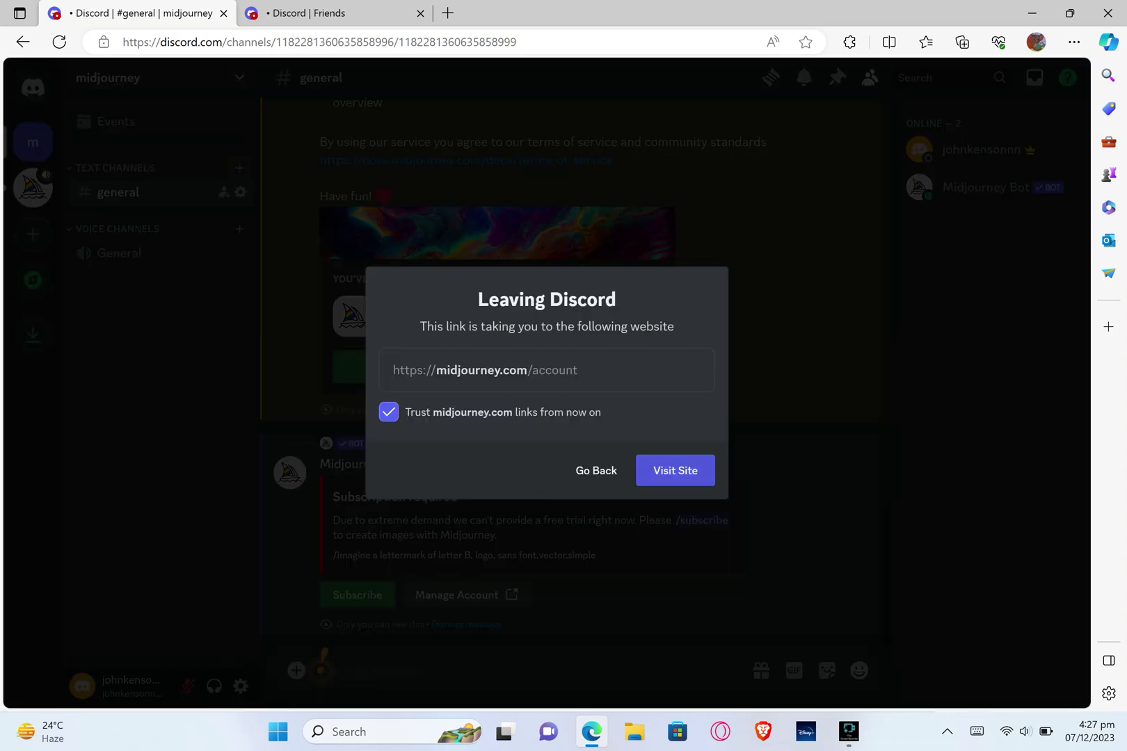
left_click(692, 481)
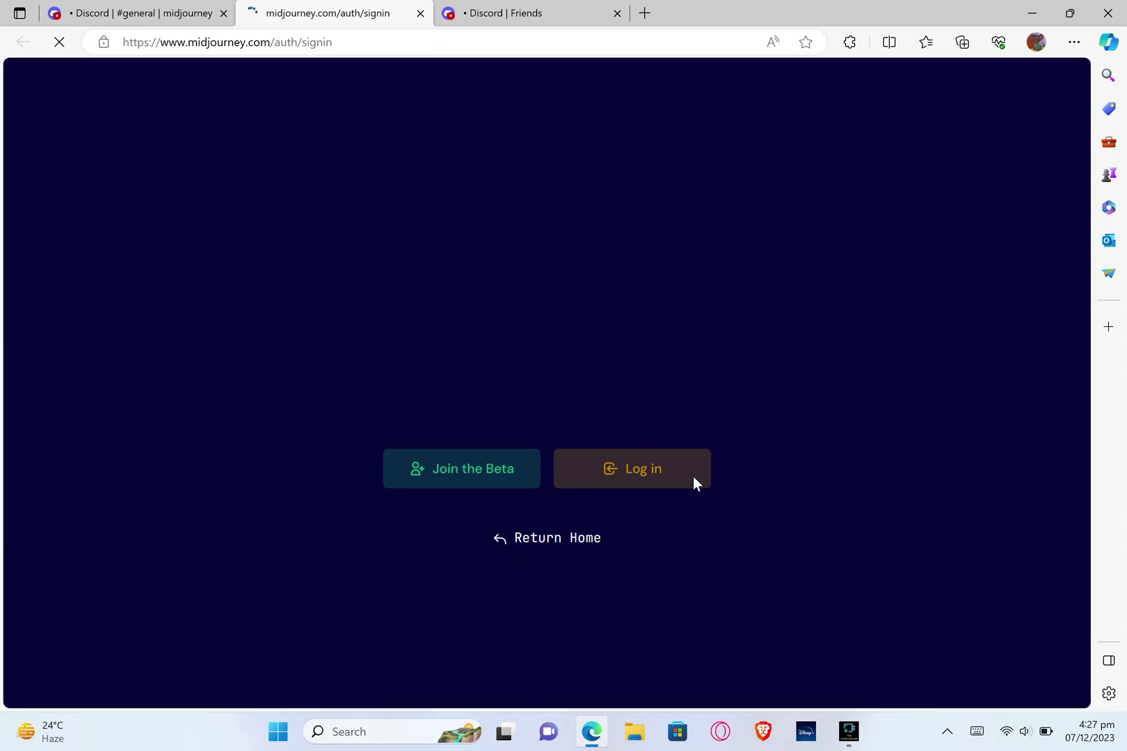
left_click(695, 483)
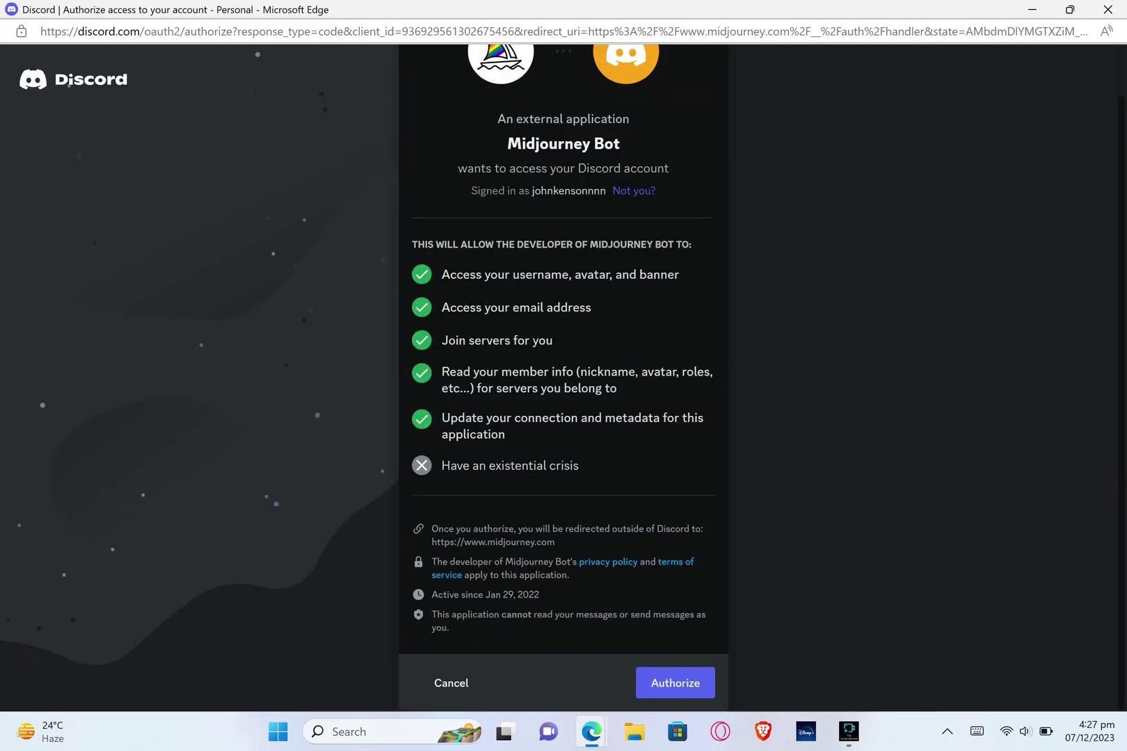
left_click(677, 685)
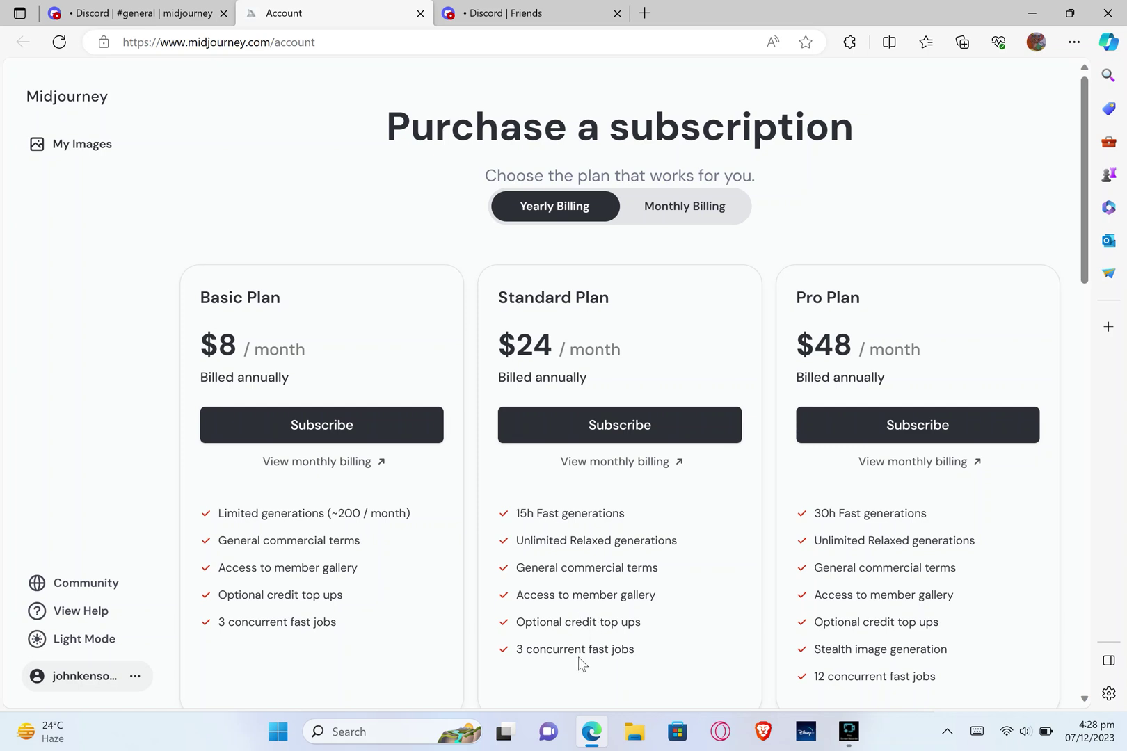
- Search the web for "midjourney type of prompts" and open the Prompts page of the Midjourney documentation
left_click(641, 10)
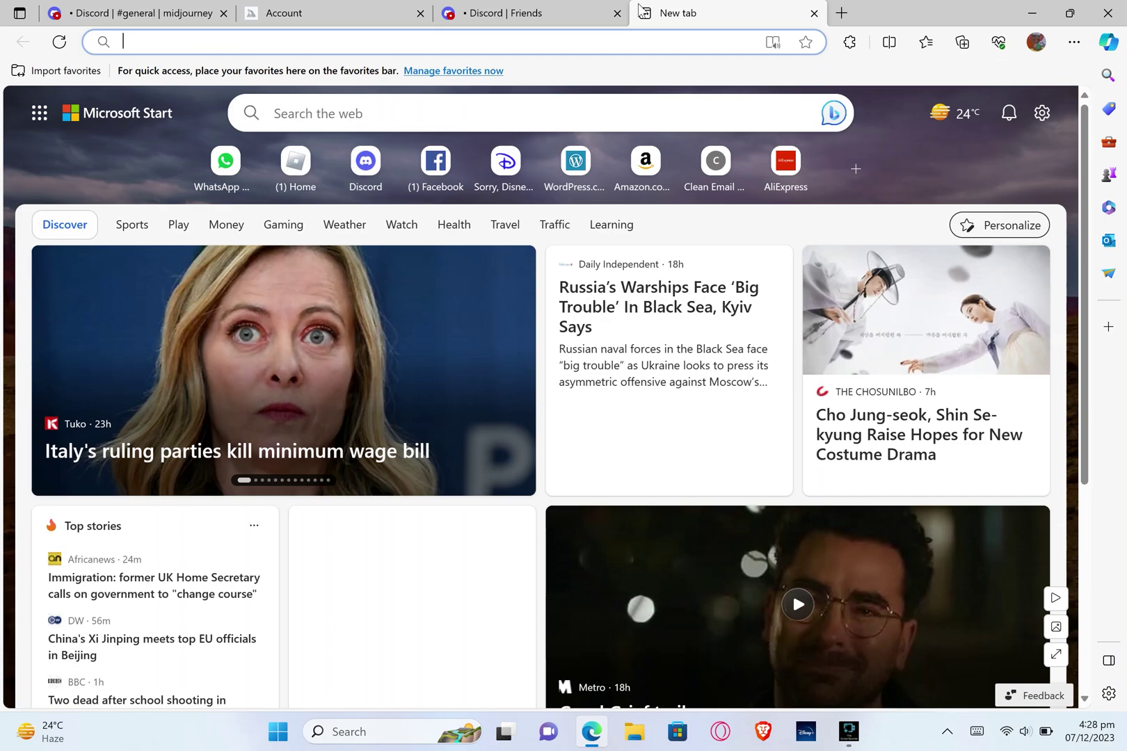
type("midjourney type of prompts")
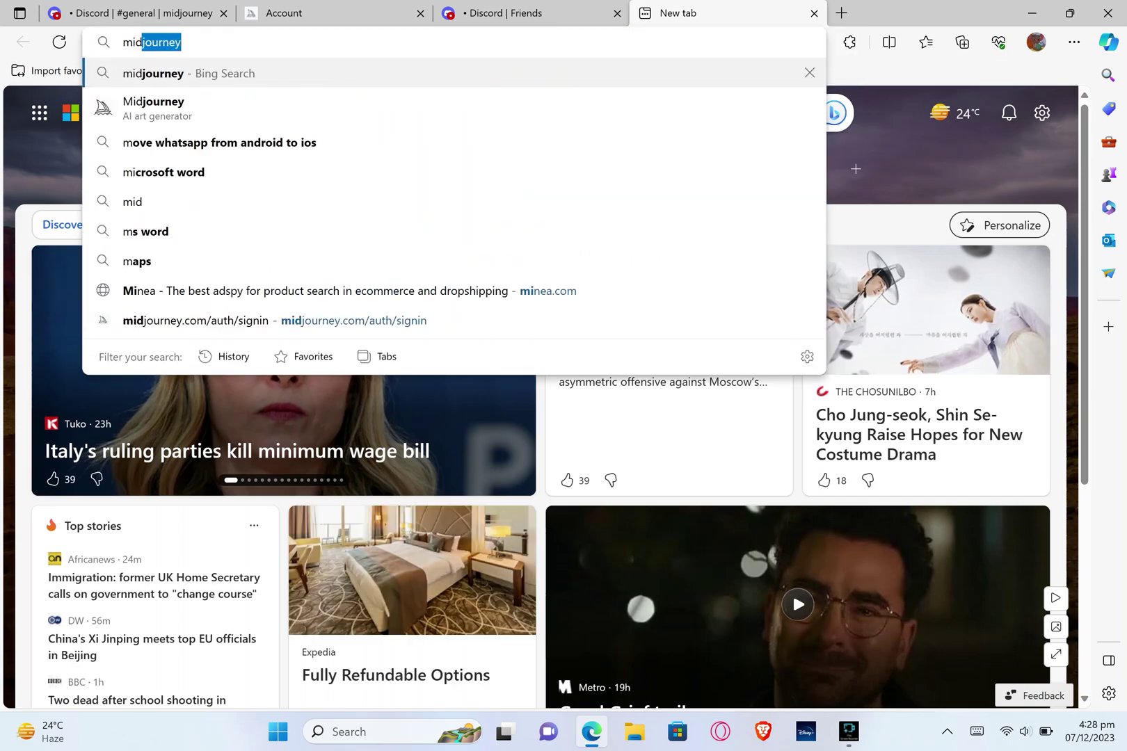
key("Return")
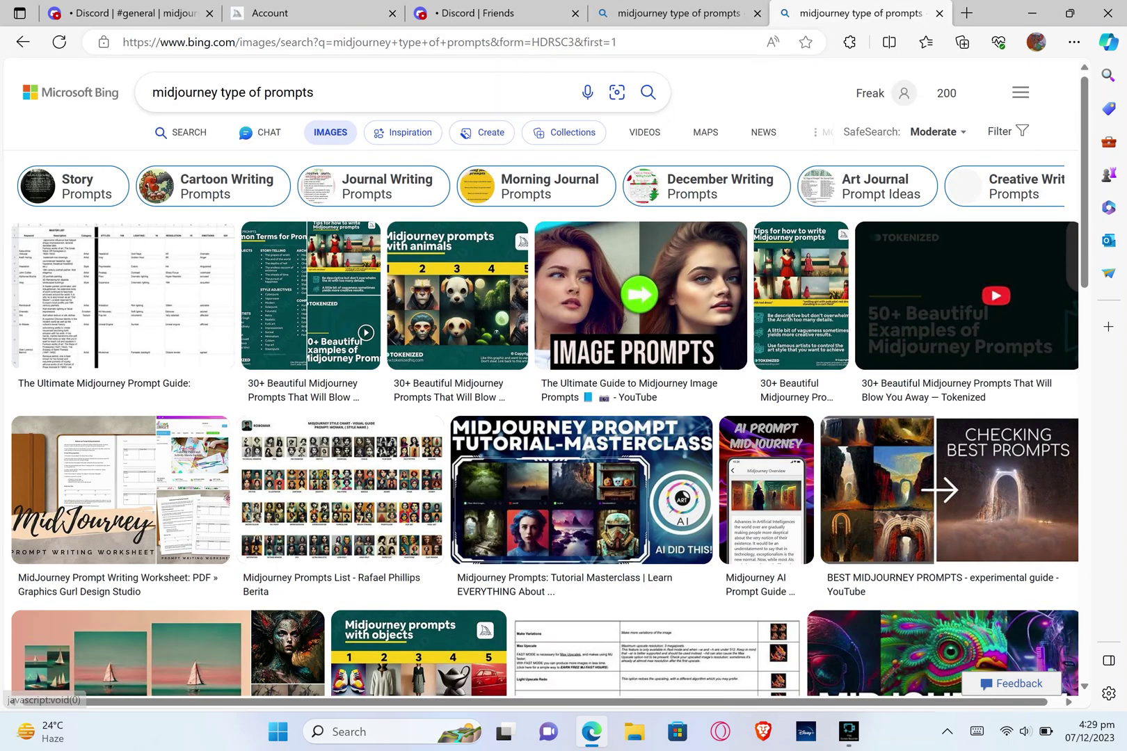
scroll(765, 112, "down", 2)
left_click(661, 10)
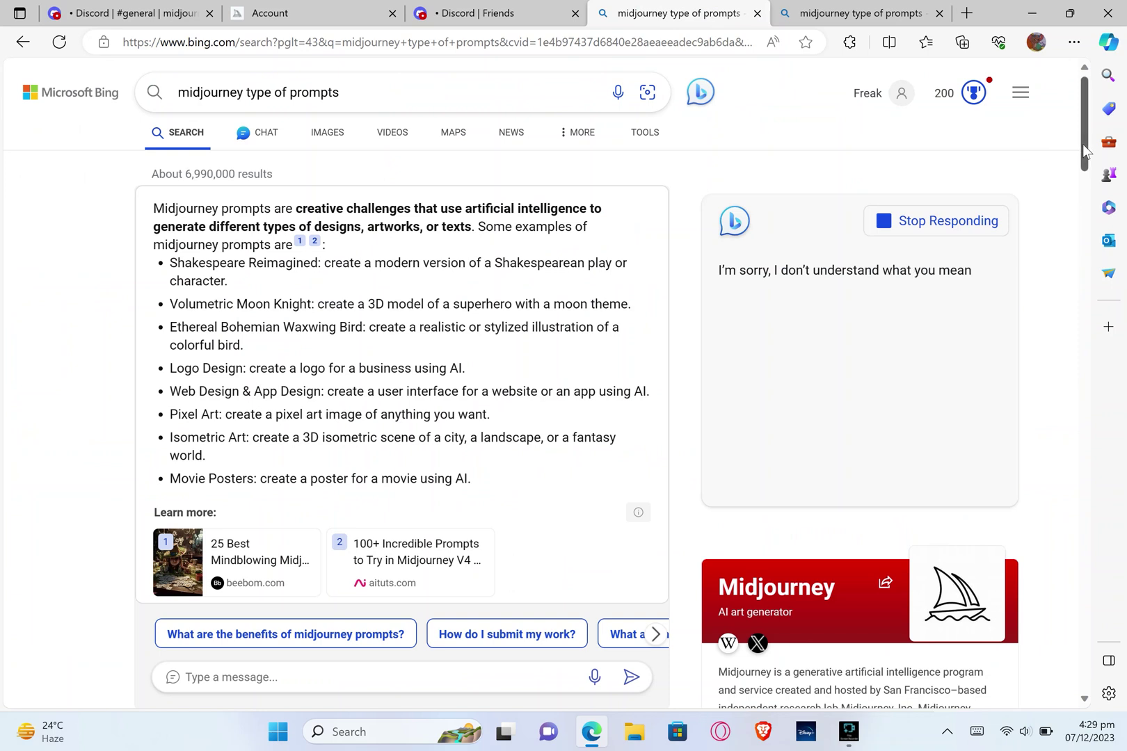
scroll(243, 245, "down", 10)
left_click(243, 240)
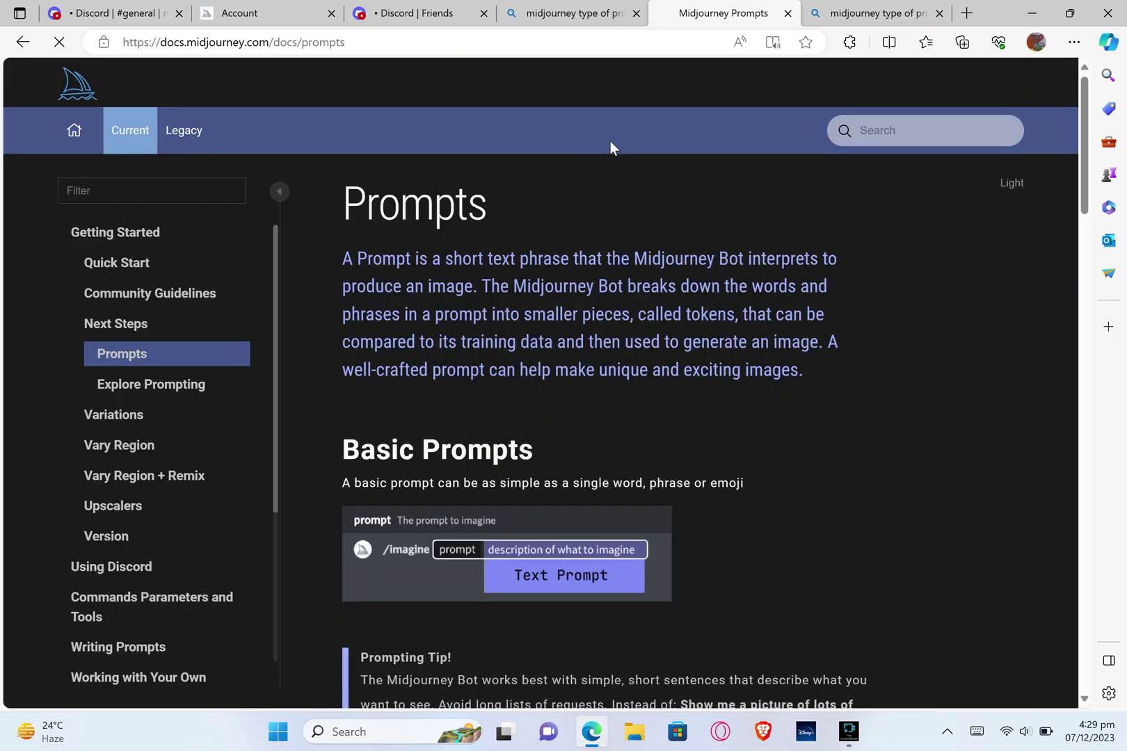
- Read the documentation on basic prompts, the prompting tip, and the advanced prompt sections on image prompts, prompt text and parameters
scroll(800, 313, "down", 4)
left_click_drag(342, 208, 743, 207)
left_click_drag(362, 405, 609, 434)
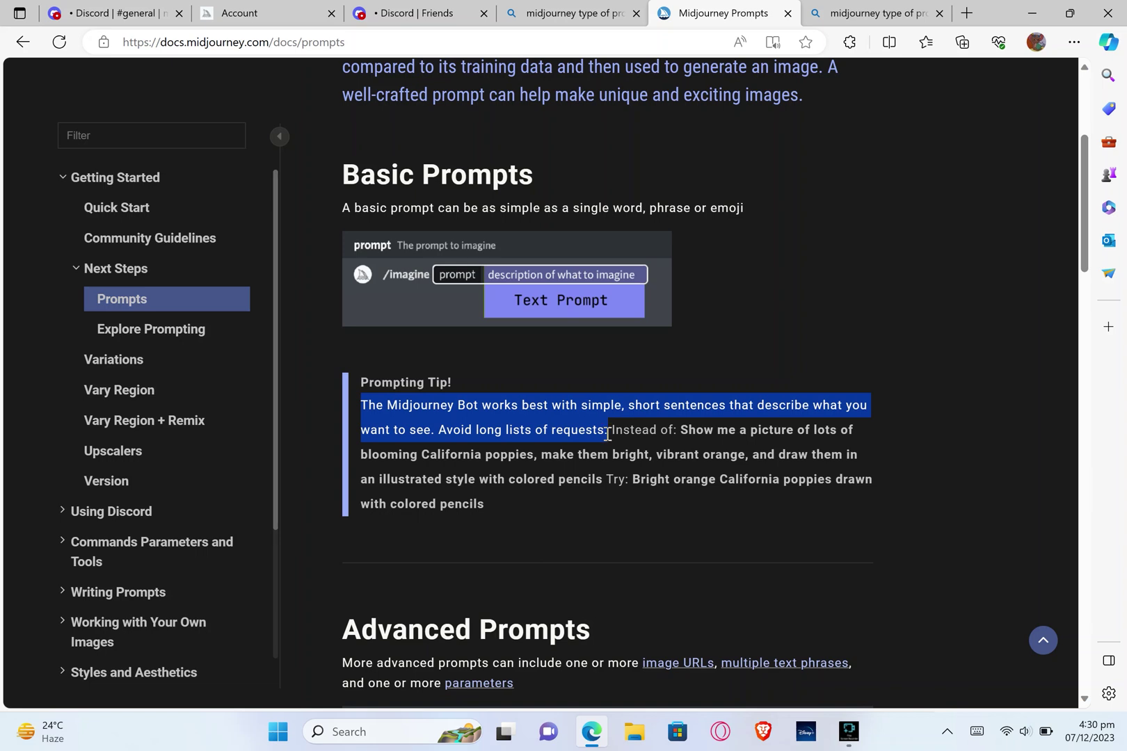
left_click_drag(608, 433, 608, 433)
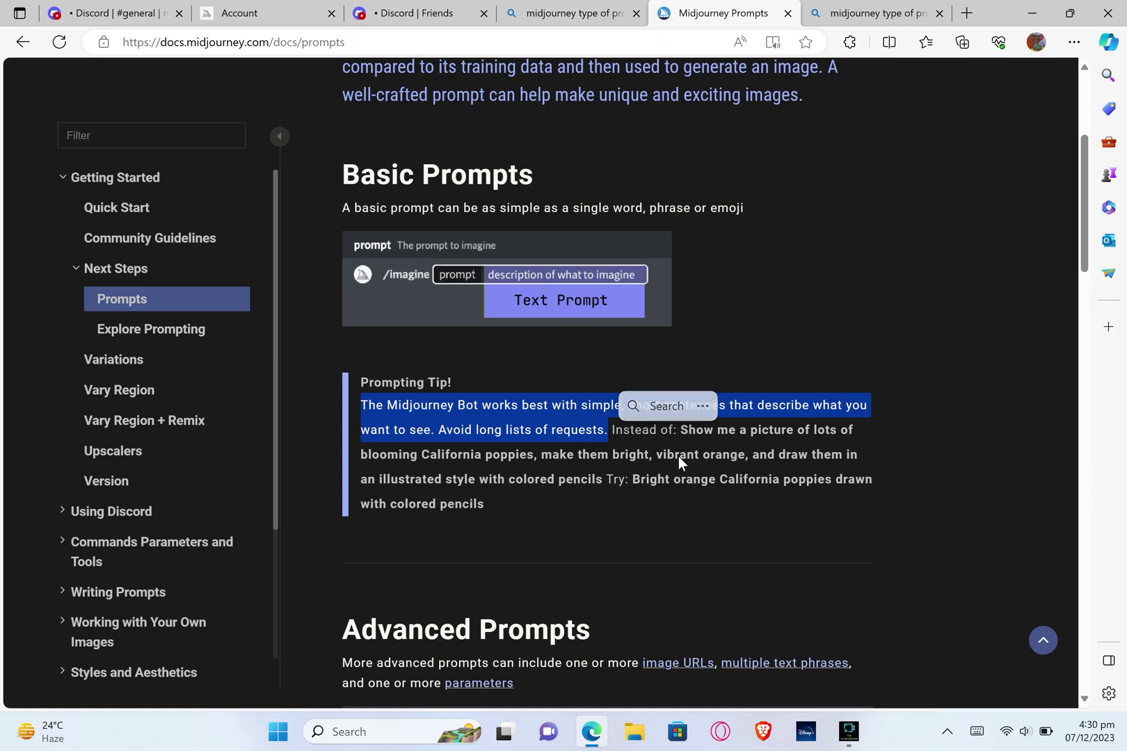
left_click(634, 507)
left_click_drag(1087, 240, 1087, 327)
left_click_drag(298, 122, 518, 195)
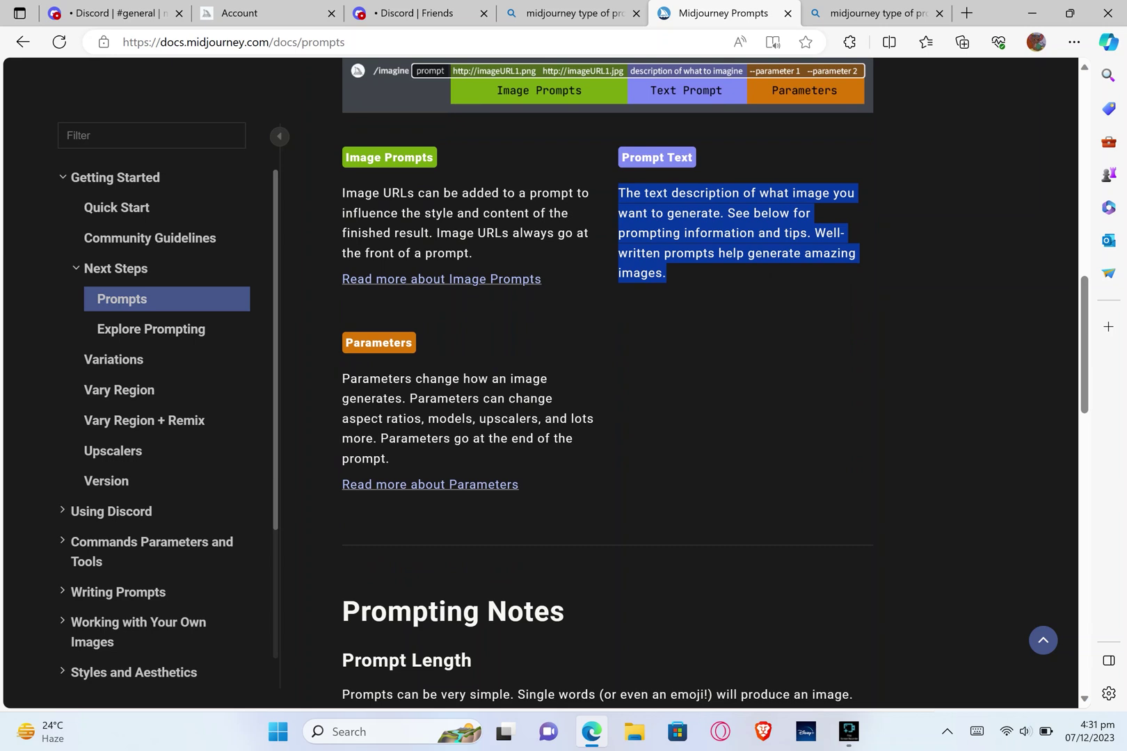
left_click_drag(343, 378, 513, 485)
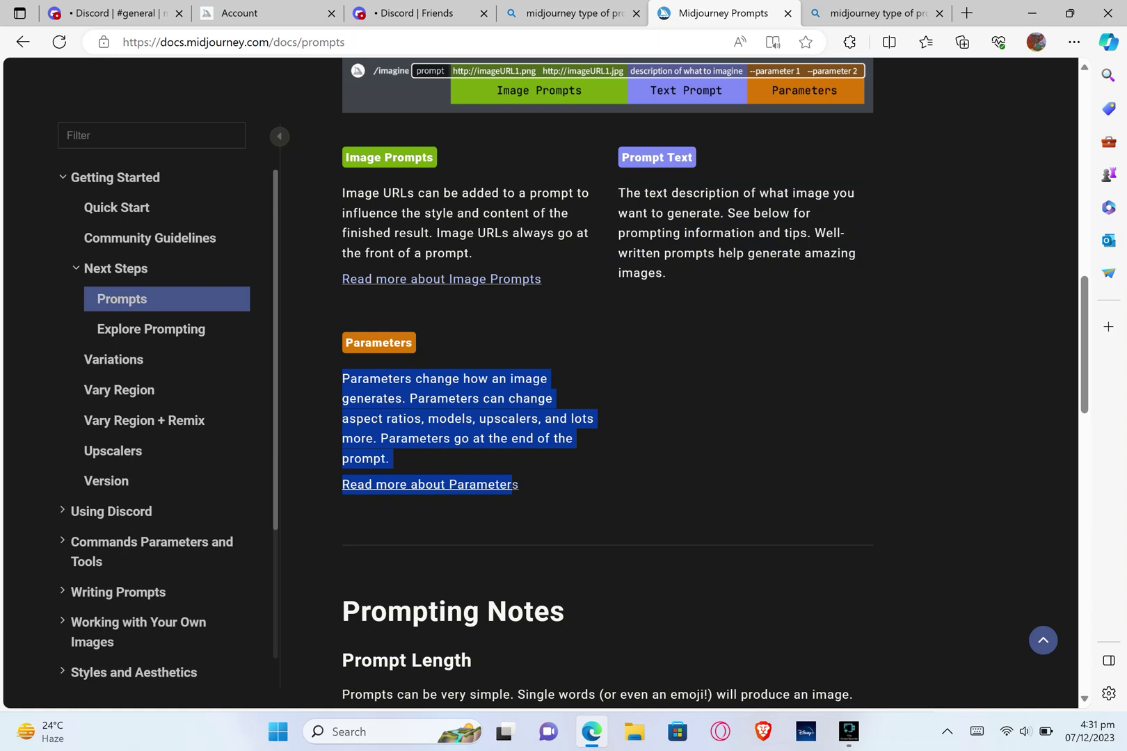
key("shift+Right")
- Search the web for "ebaqdesign midjourney" and open the article "How To Use Midjourney For Logo Design"
left_click(878, 13)
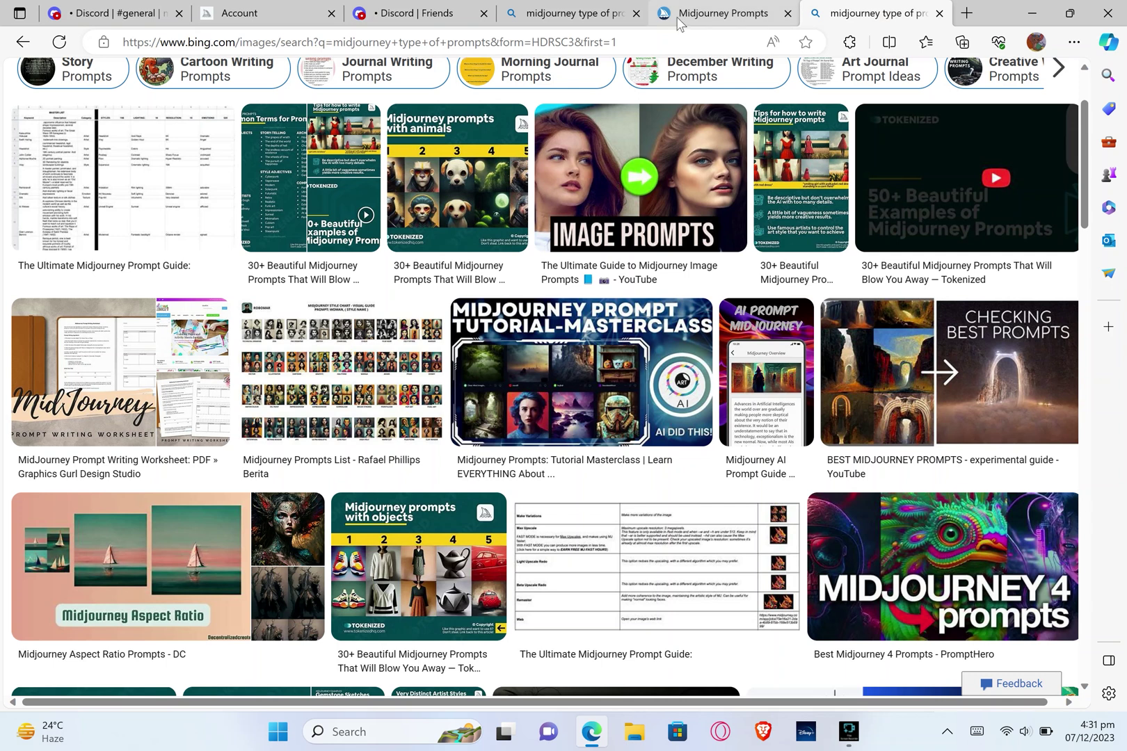
left_click(670, 38)
type("ebaqdesign midjourney")
key("Return")
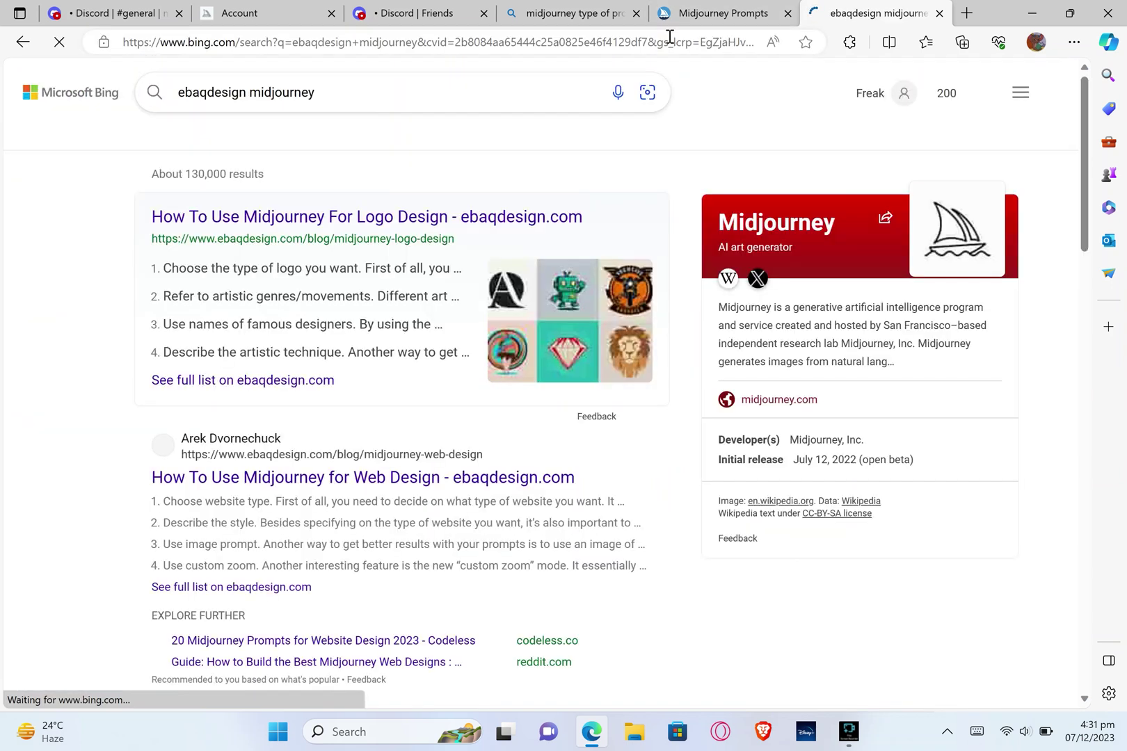
left_click(480, 216)
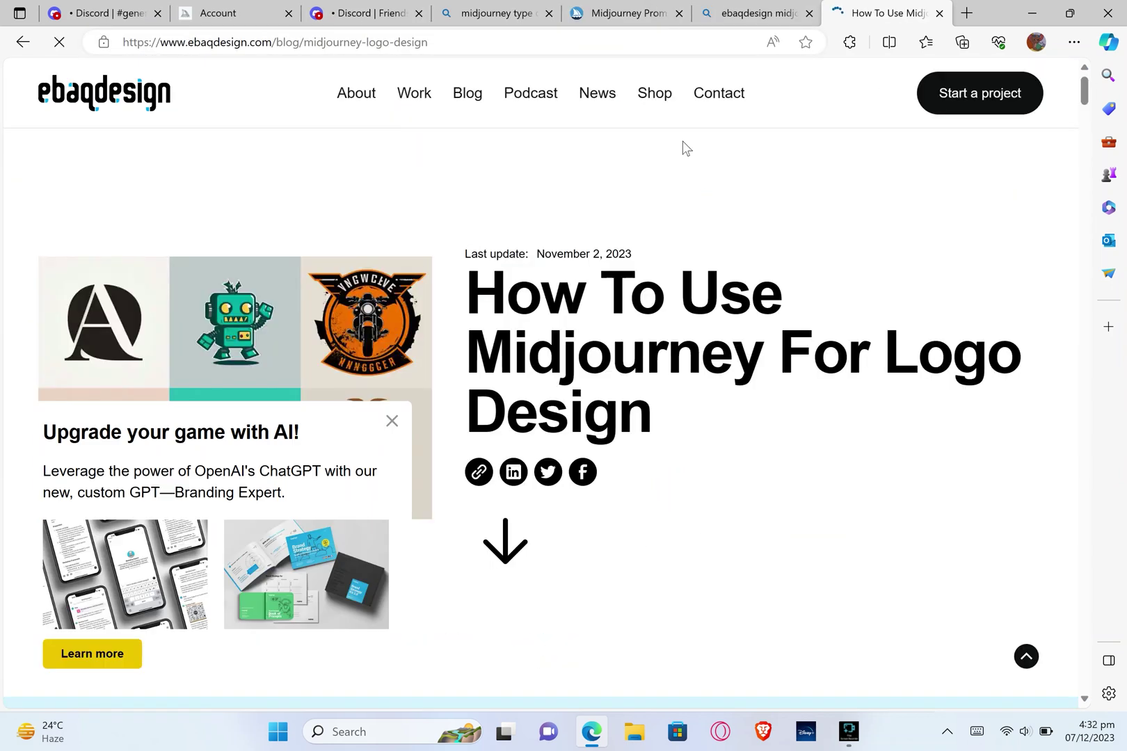
- Examine the article's logo prompt structure and its example prompts for lettermark, mascot and emblem logos
scroll(1086, 129, "down", 10)
left_click_drag(1084, 128, 1063, 185)
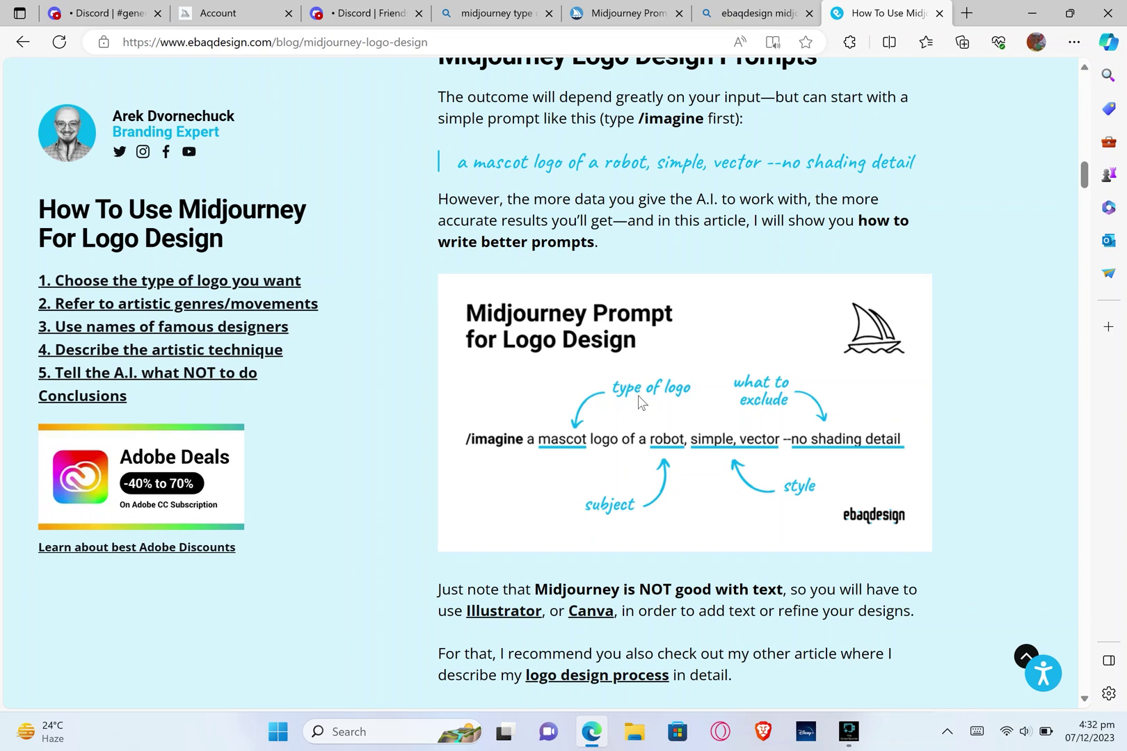
scroll(641, 402, "down", 5)
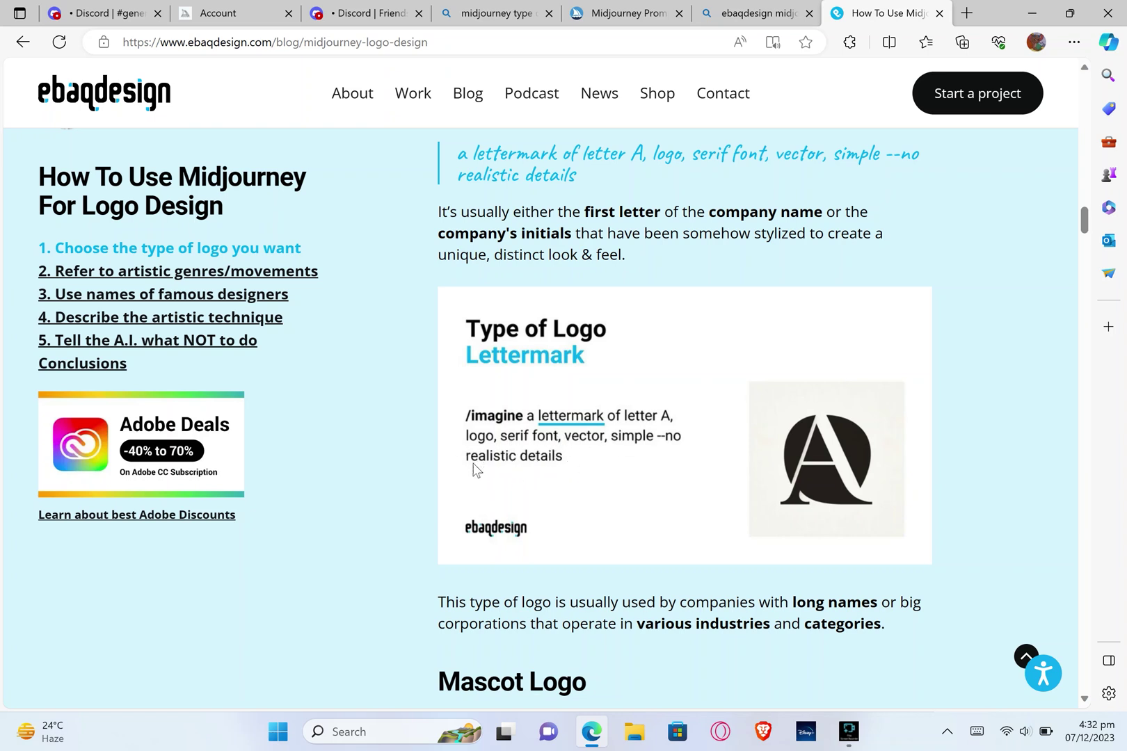
scroll(549, 463, "down", 10)
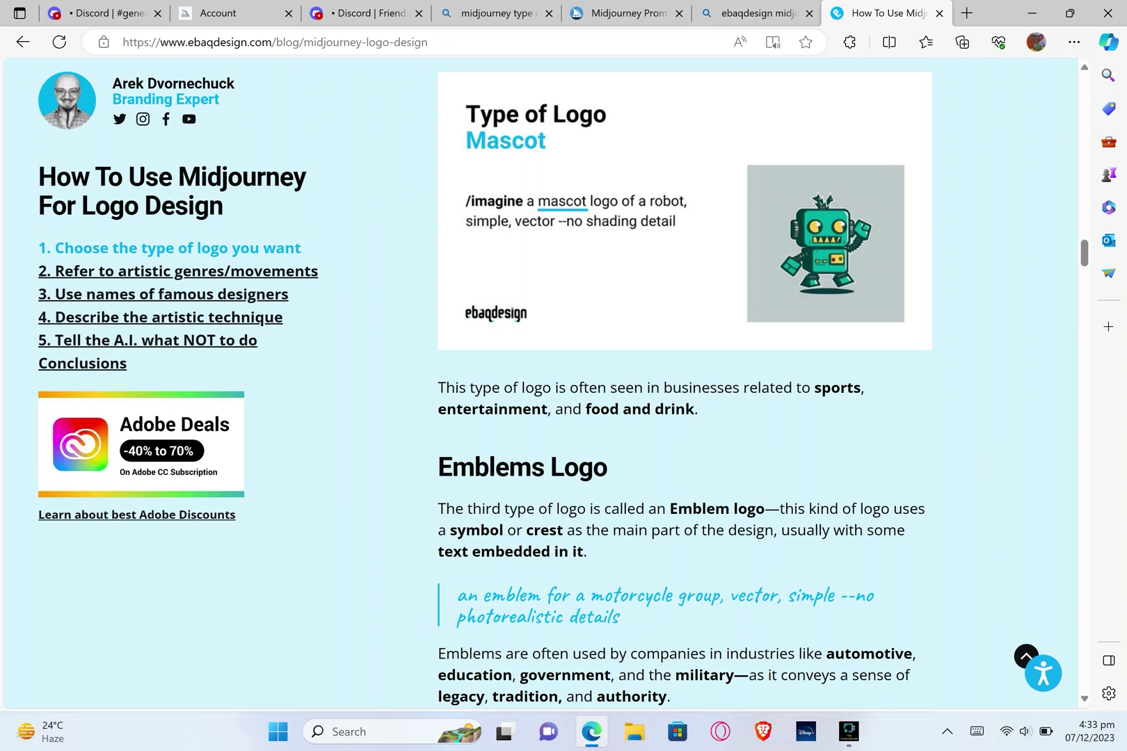
left_click(1082, 272)
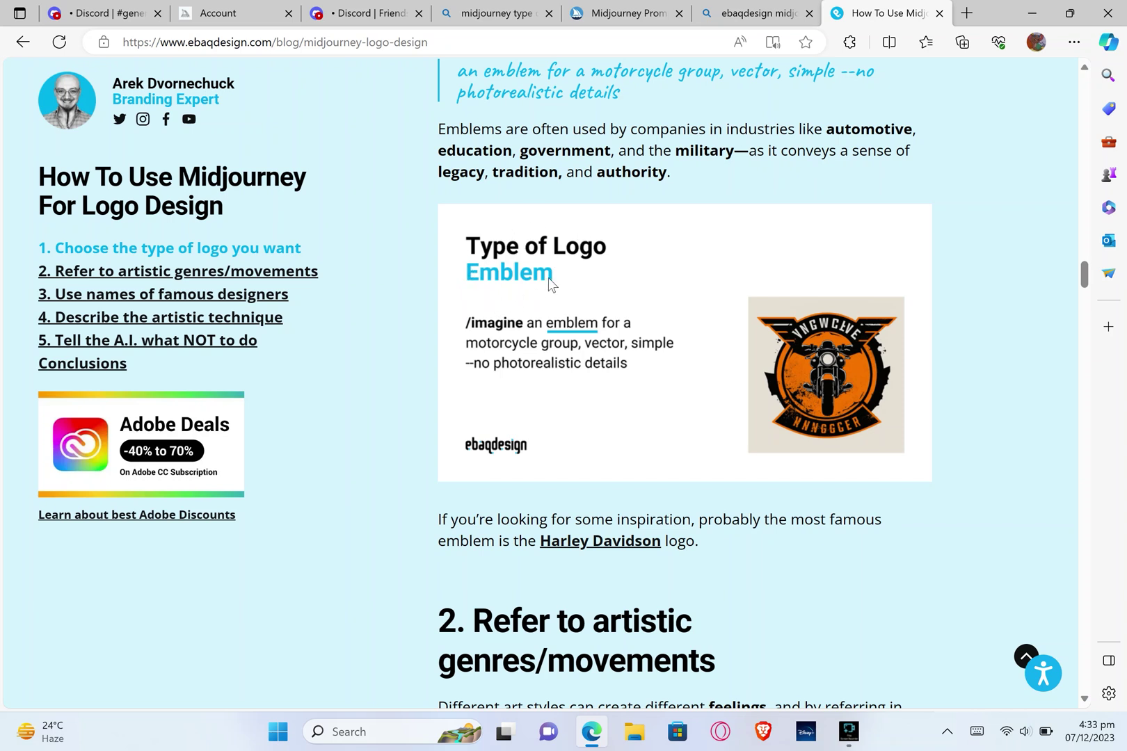
- Read on through the article's artistic genre and famous designer prompt examples, down to the conclusions and the book of prompts
scroll(550, 284, "down", 10)
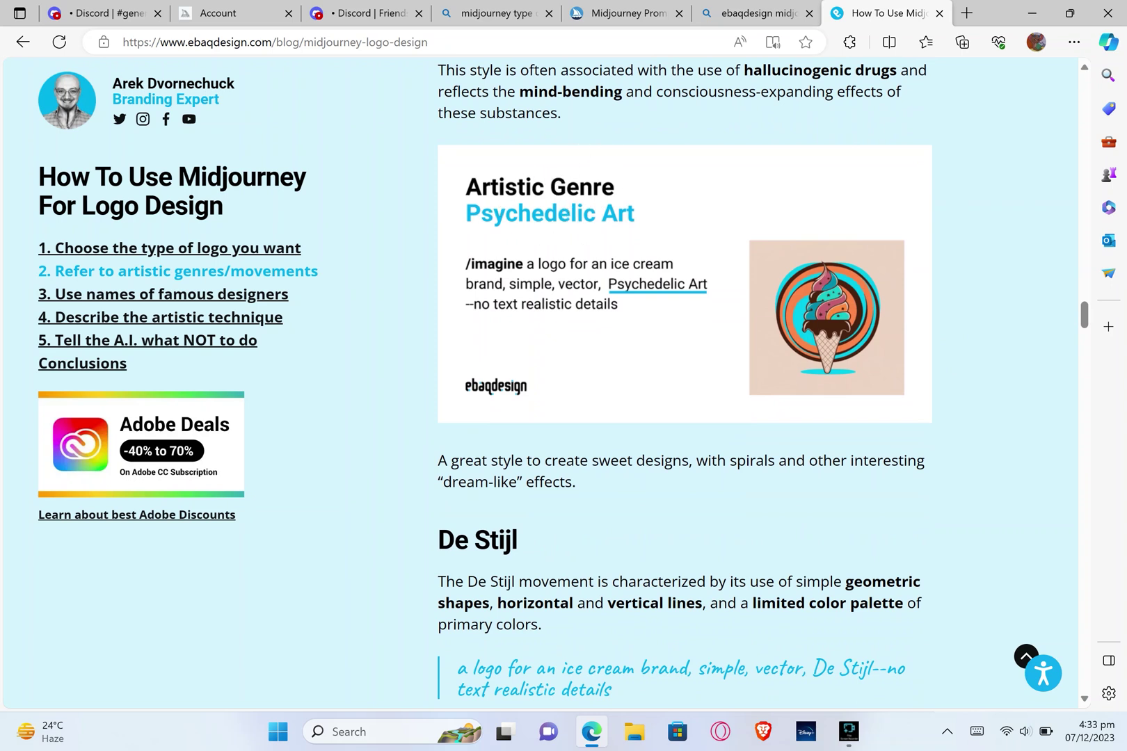
scroll(590, 240, "down", 10)
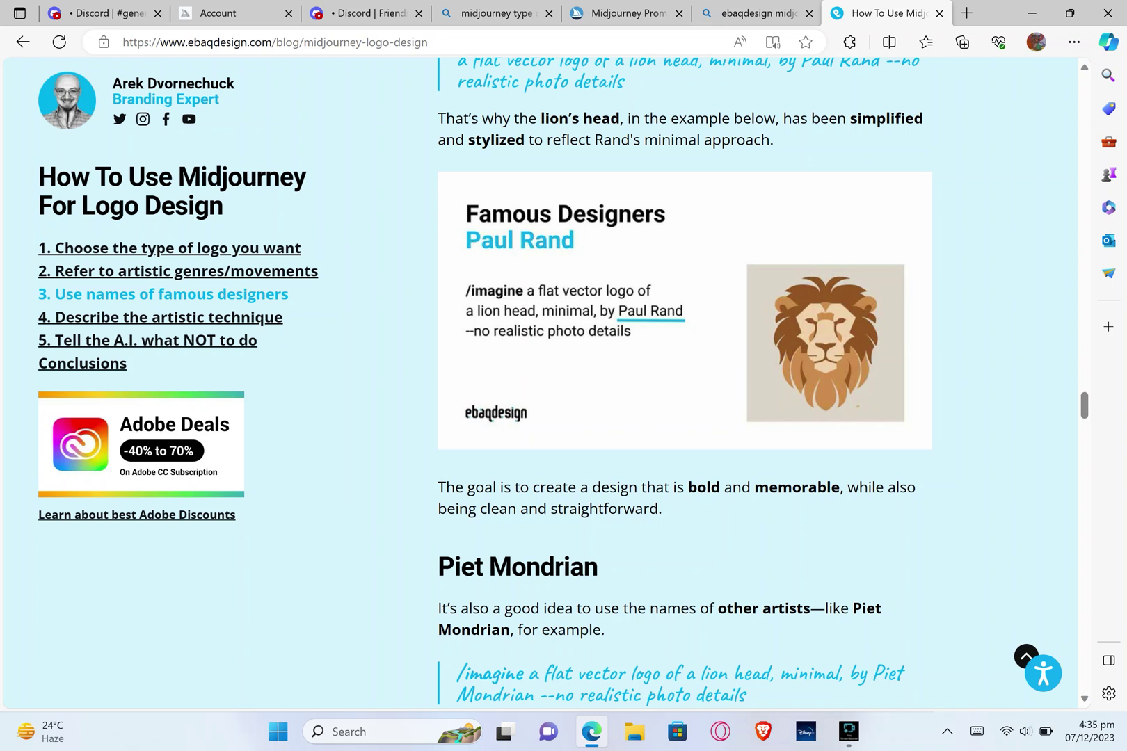
scroll(1079, 480, "down", 12)
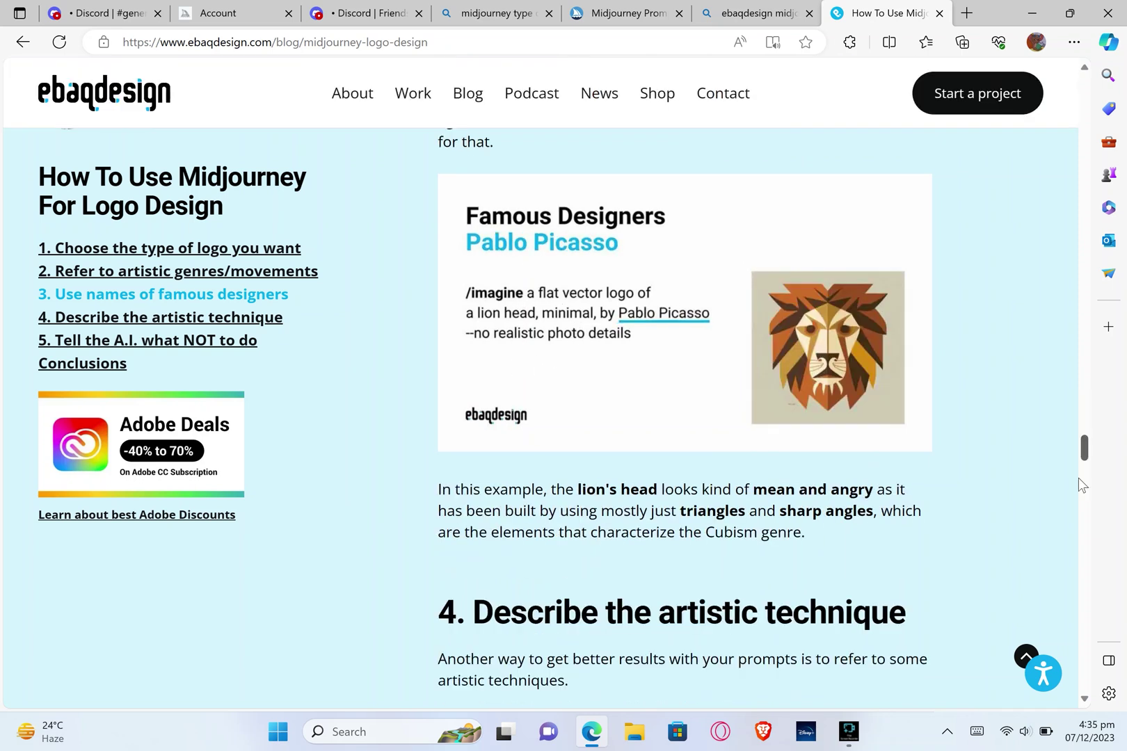
scroll(1079, 478, "up", 1)
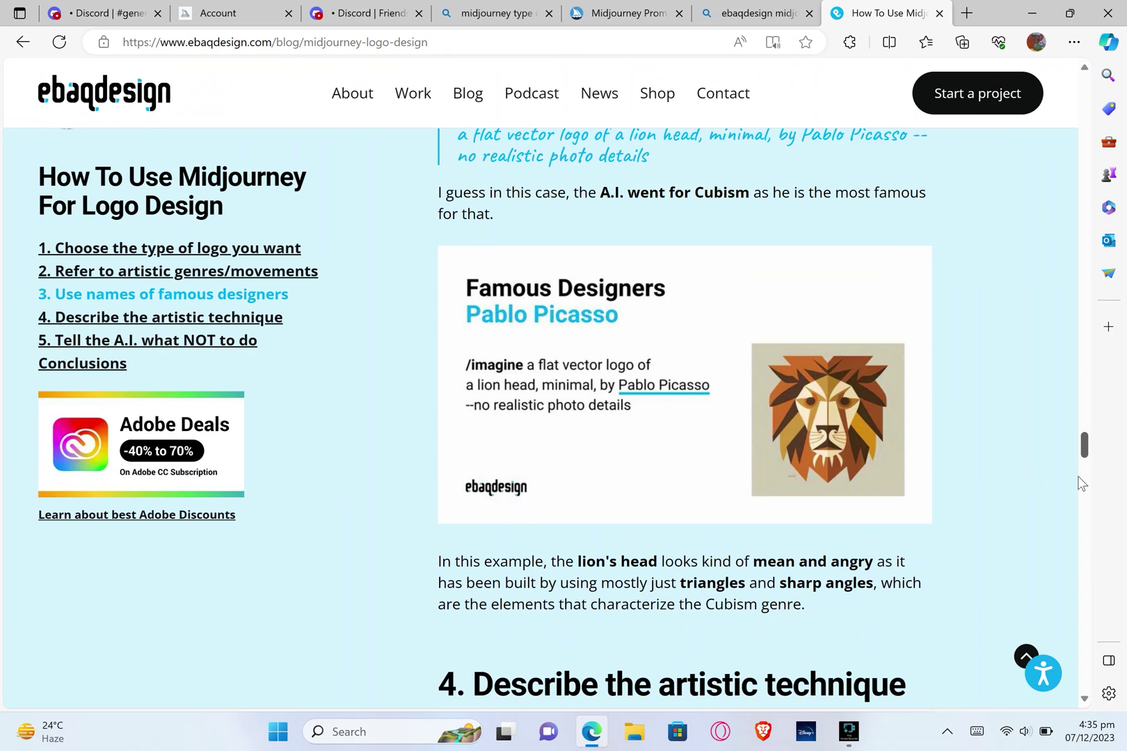
scroll(1080, 484, "up", 2)
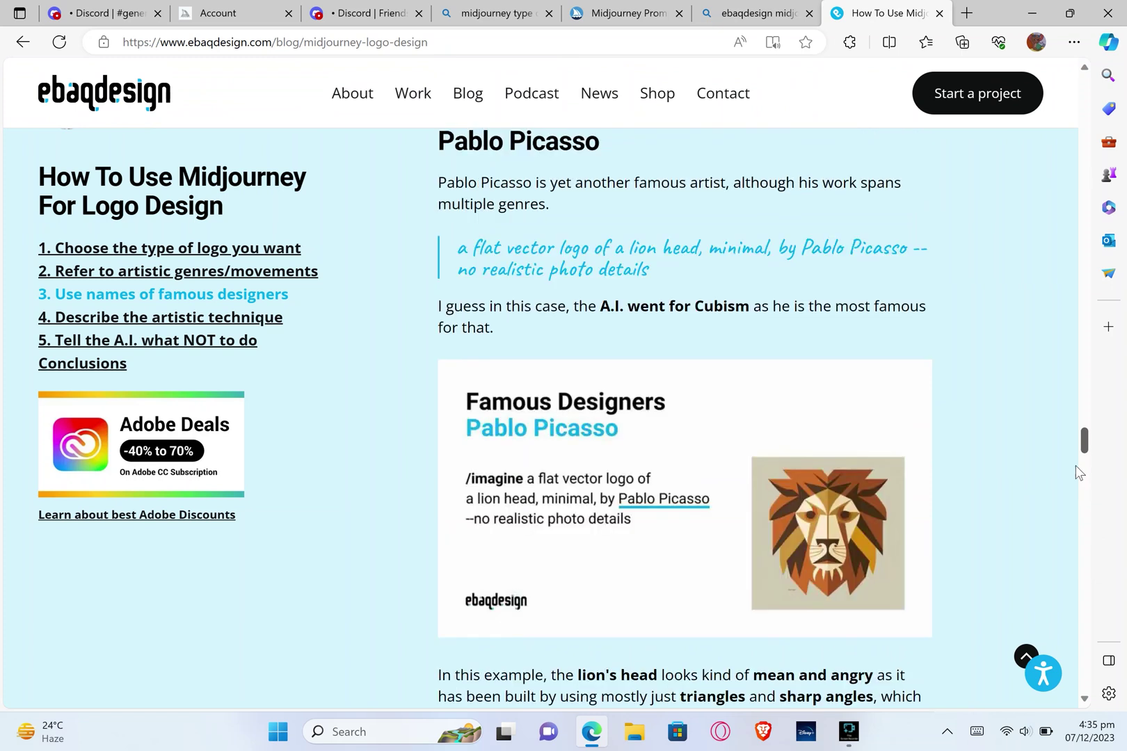
scroll(1078, 487, "down", 20)
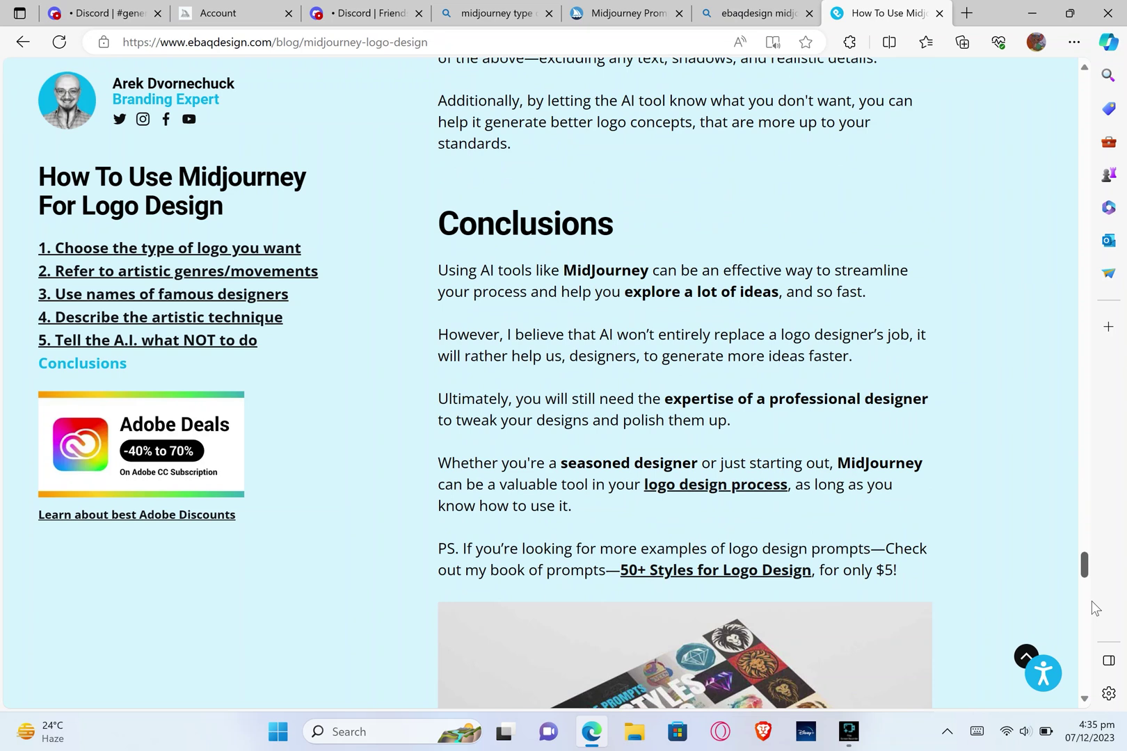
scroll(1092, 602, "down", 1)
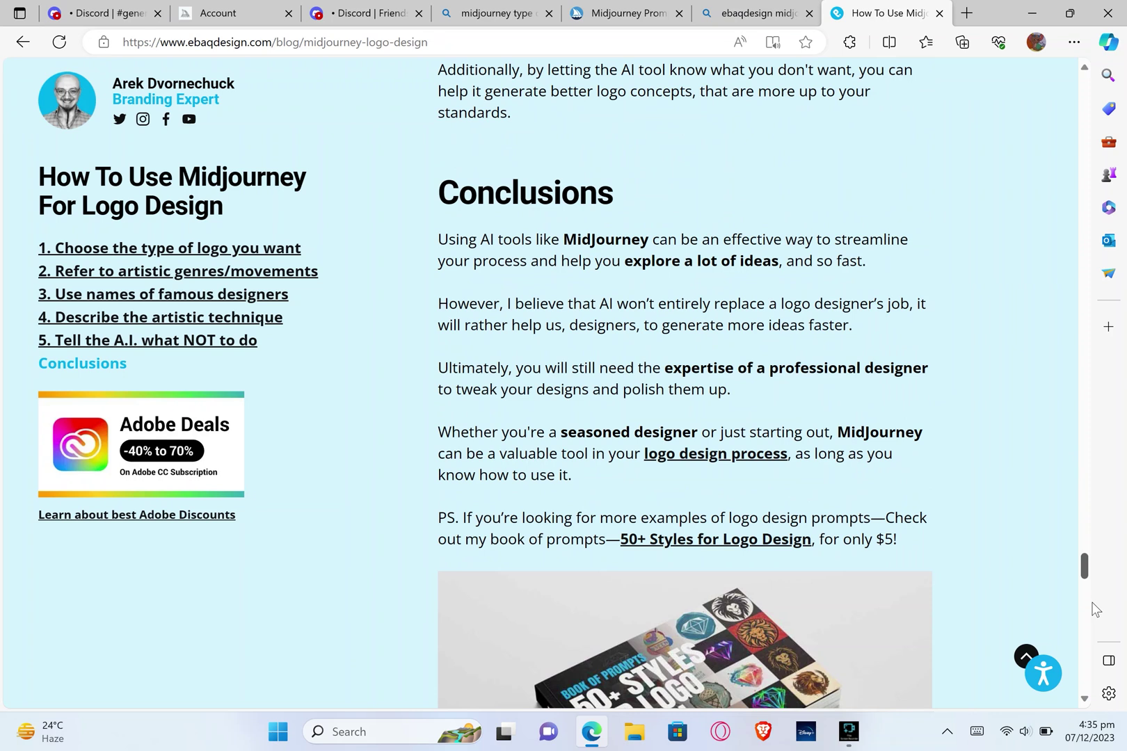
scroll(1096, 609, "down", 3)
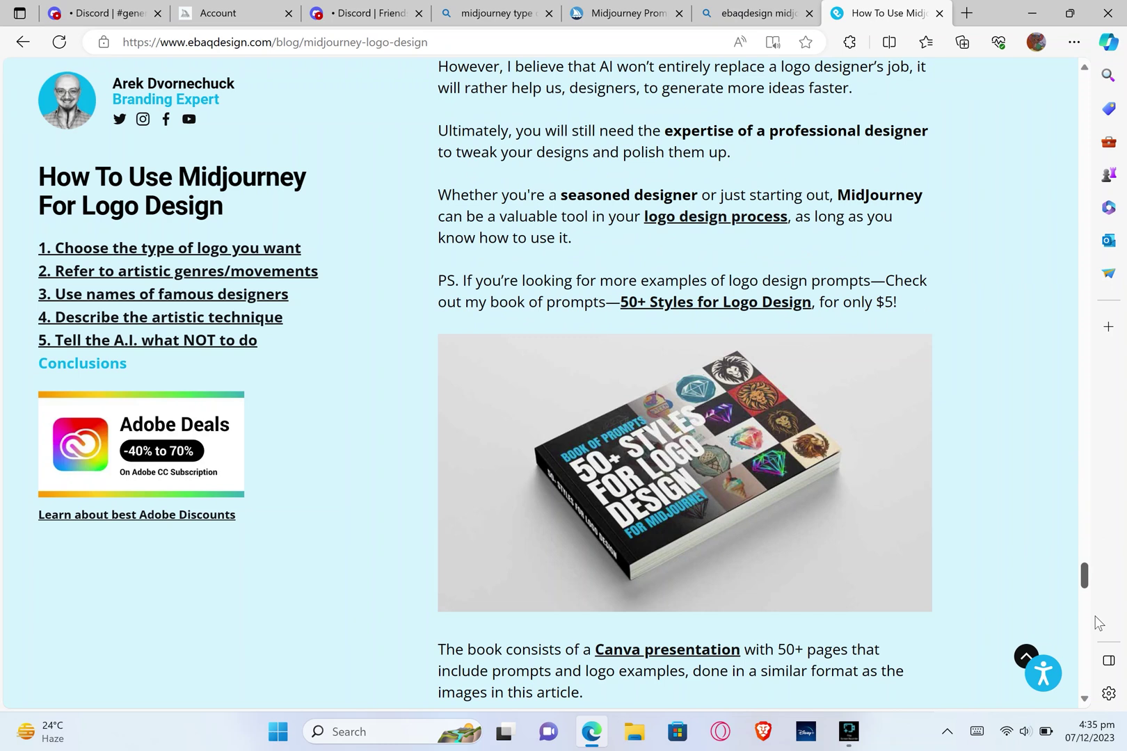
scroll(1096, 622, "down", 4)
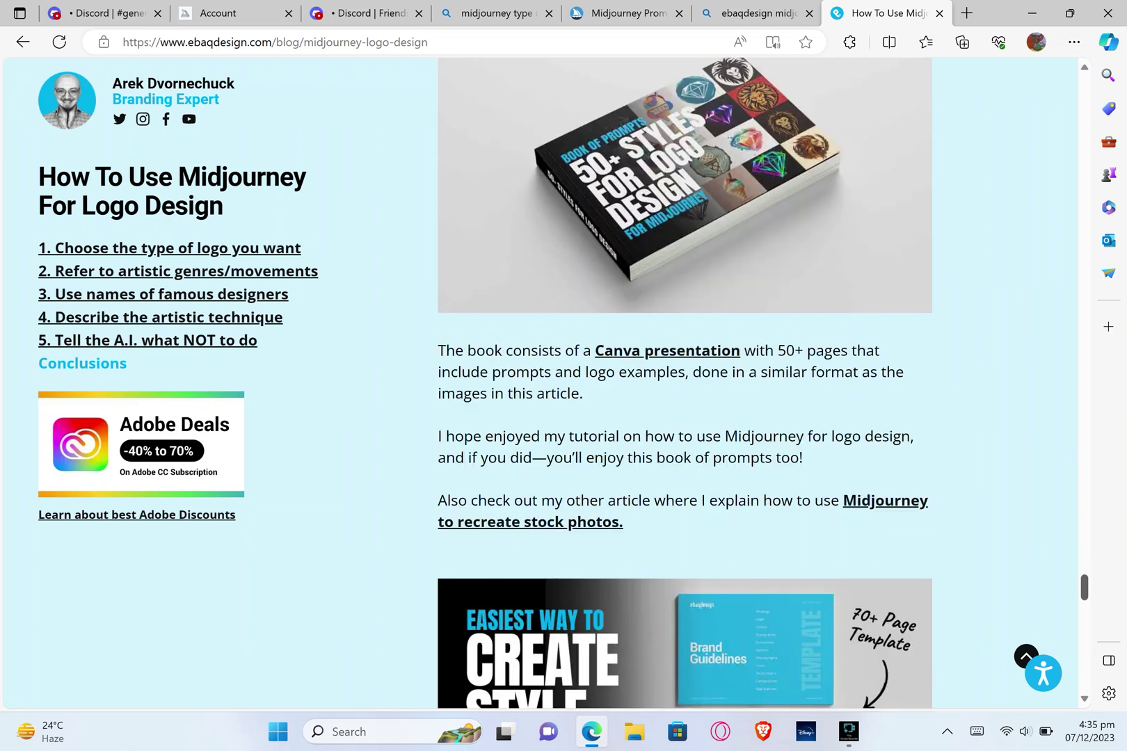